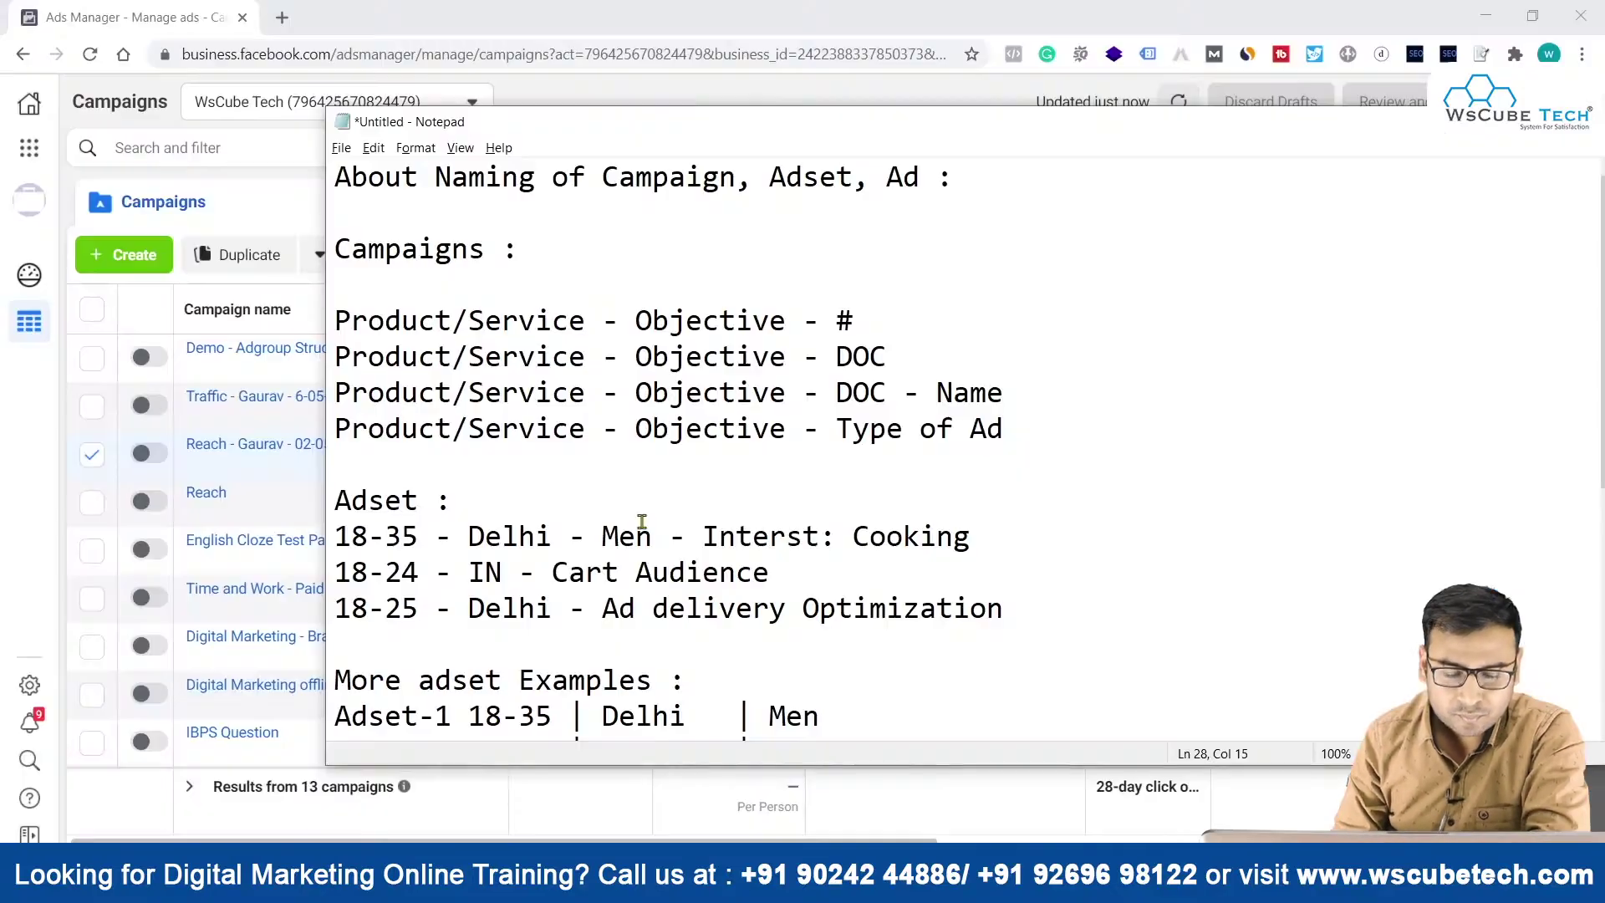
Switch from the Notepad naming notes to the Ads Manager campaigns list
{"action": "key", "text": "alt+Tab"}
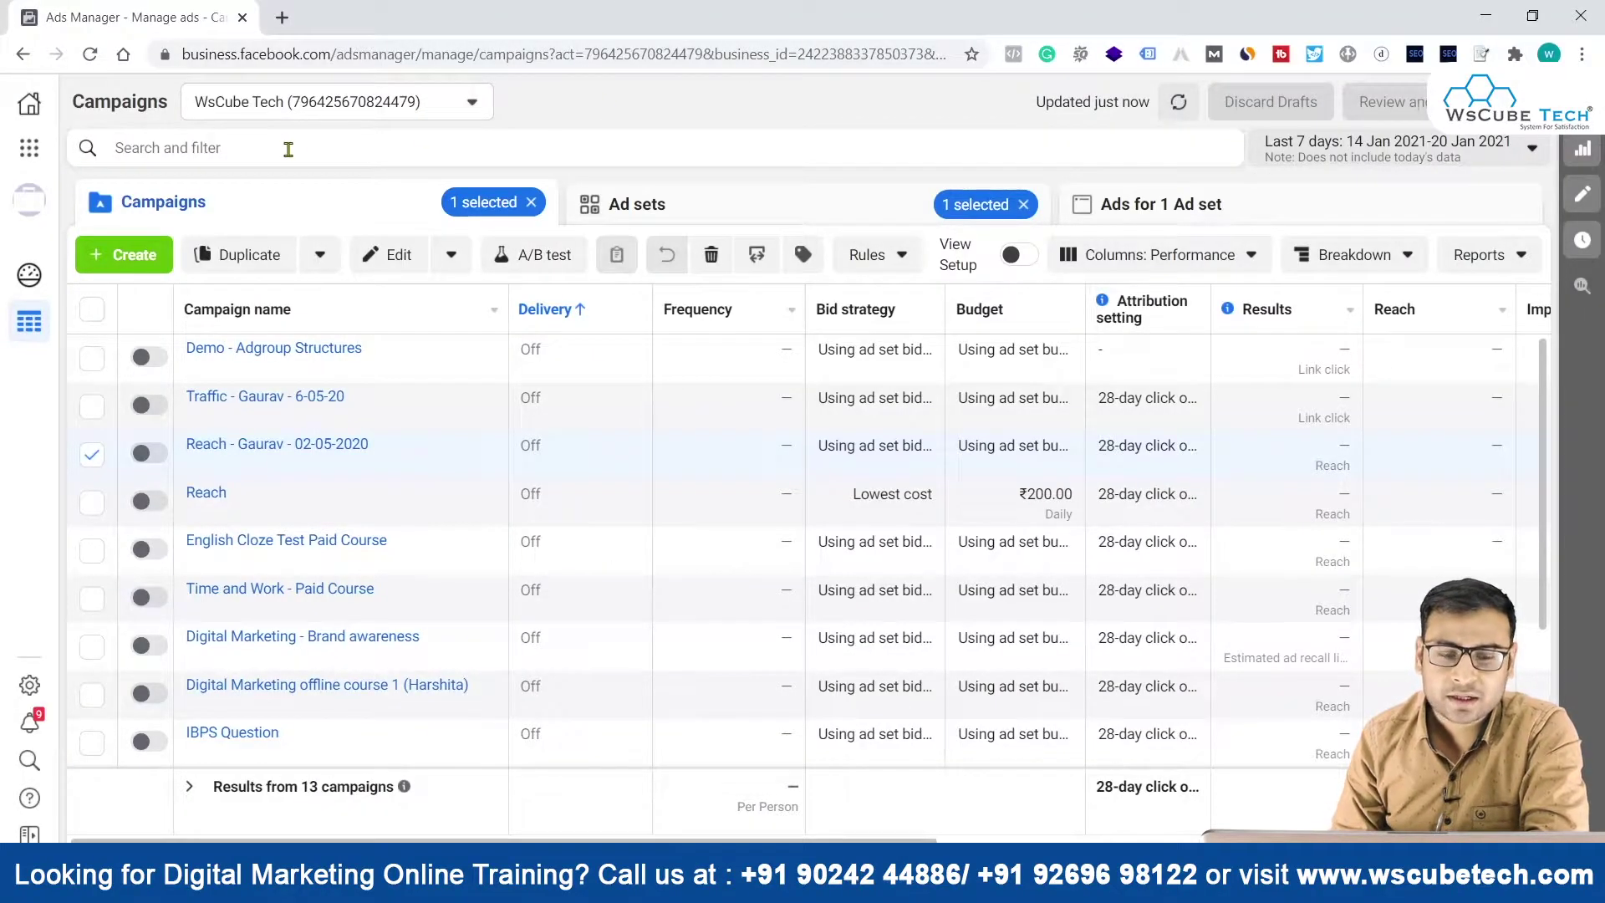
Start a new Traffic campaign, expand its optional naming fields, and return to Notepad
{"action": "left_click", "coordinate": [123, 254]}
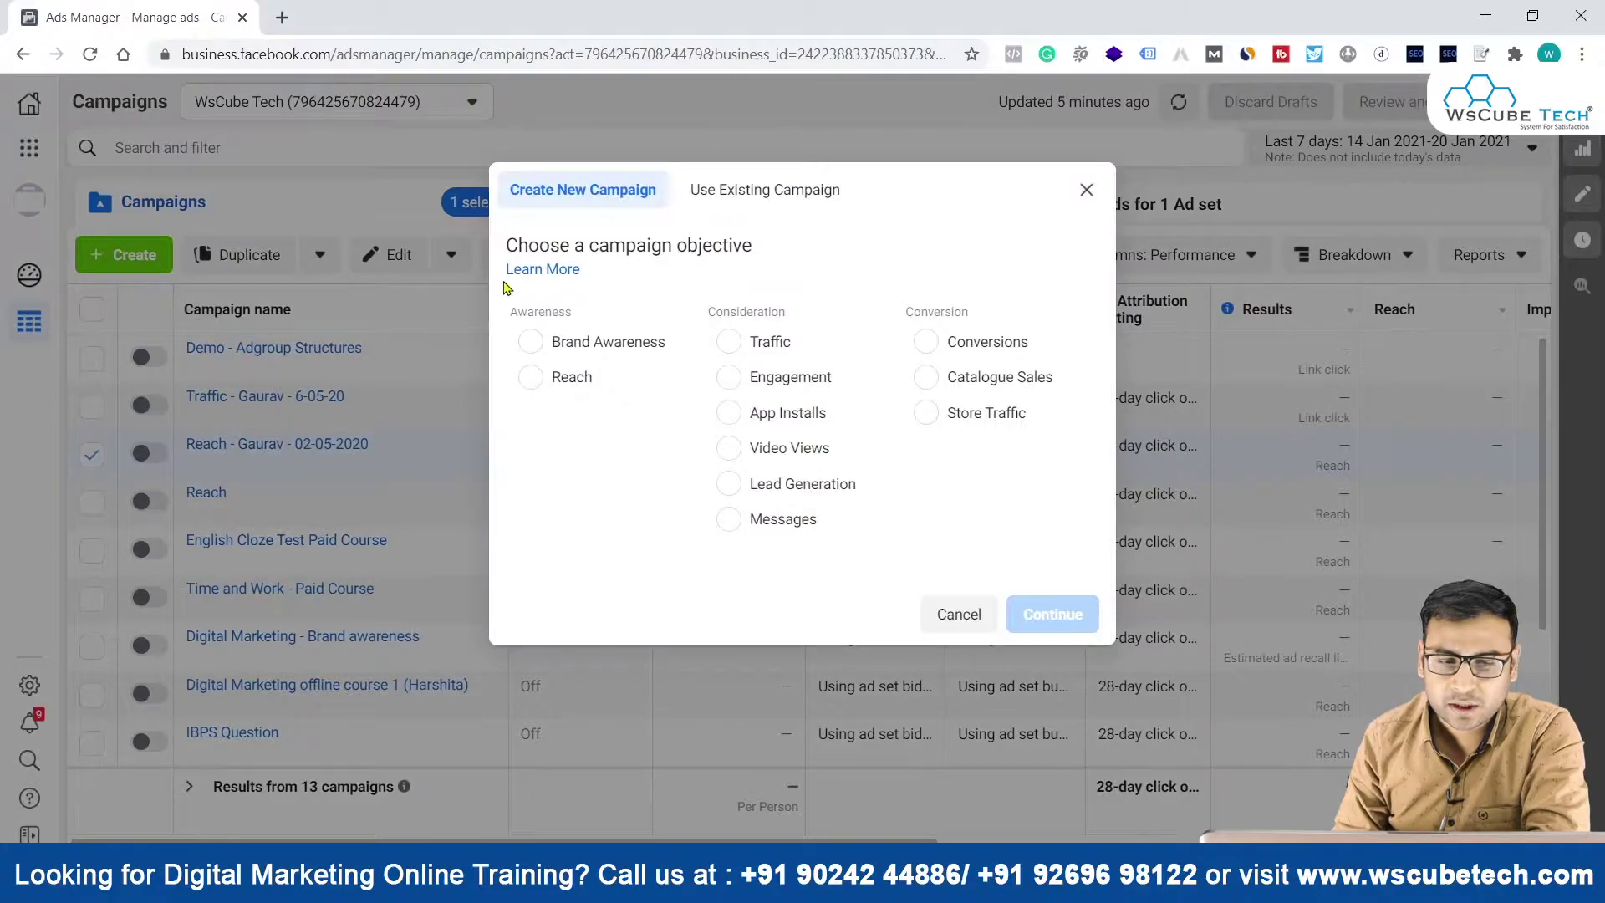
{"action": "left_click", "coordinate": [767, 341]}
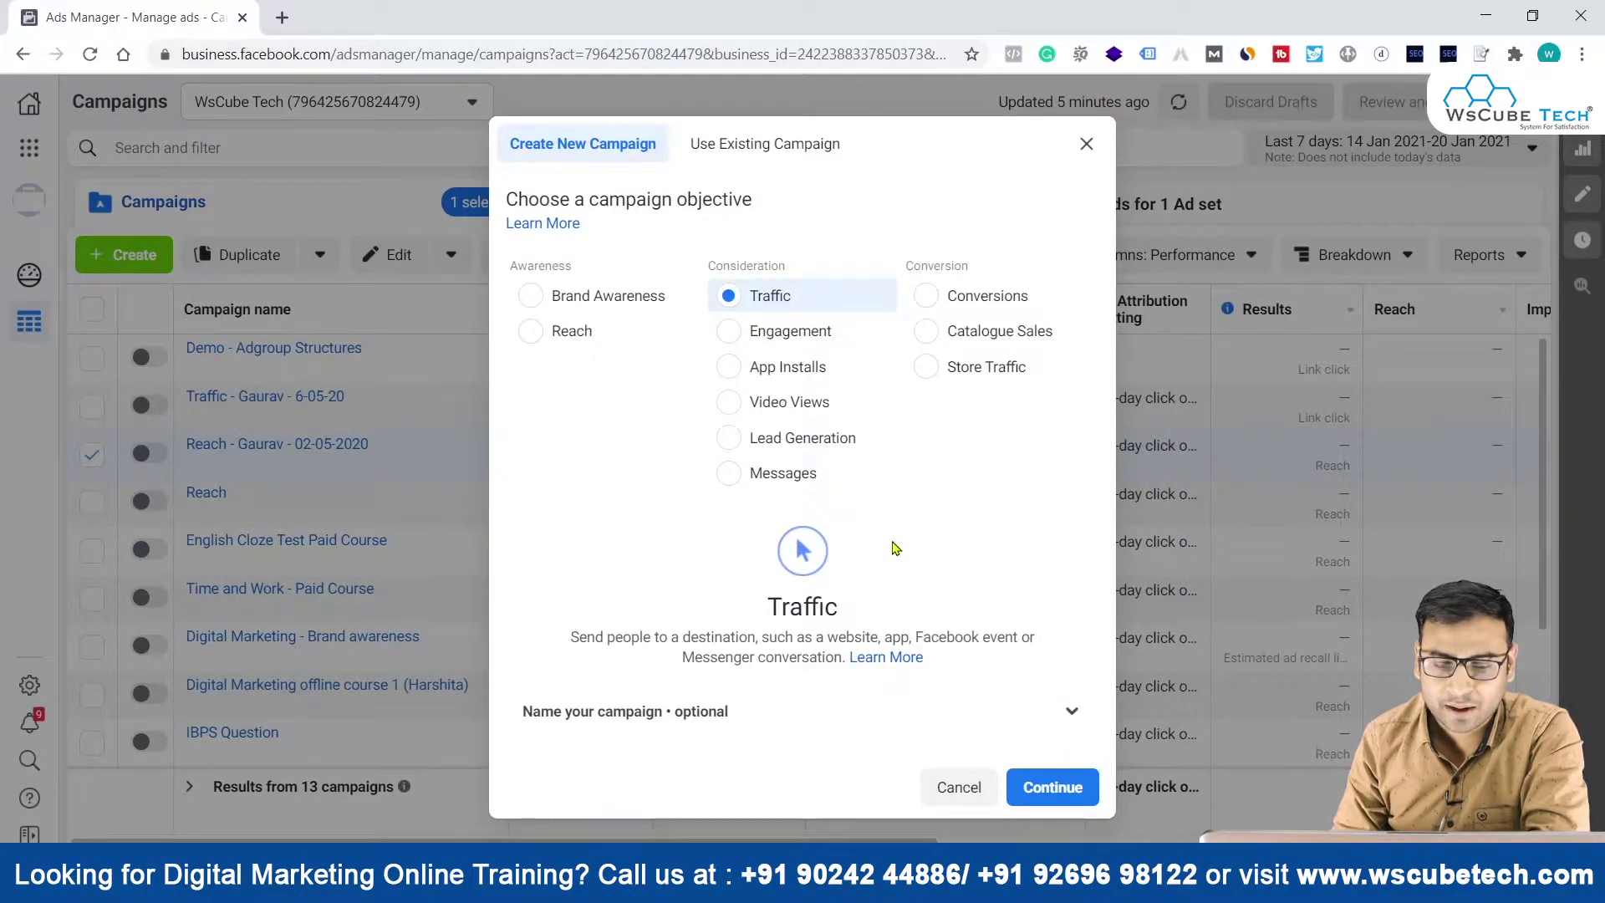
{"action": "left_click", "coordinate": [663, 712]}
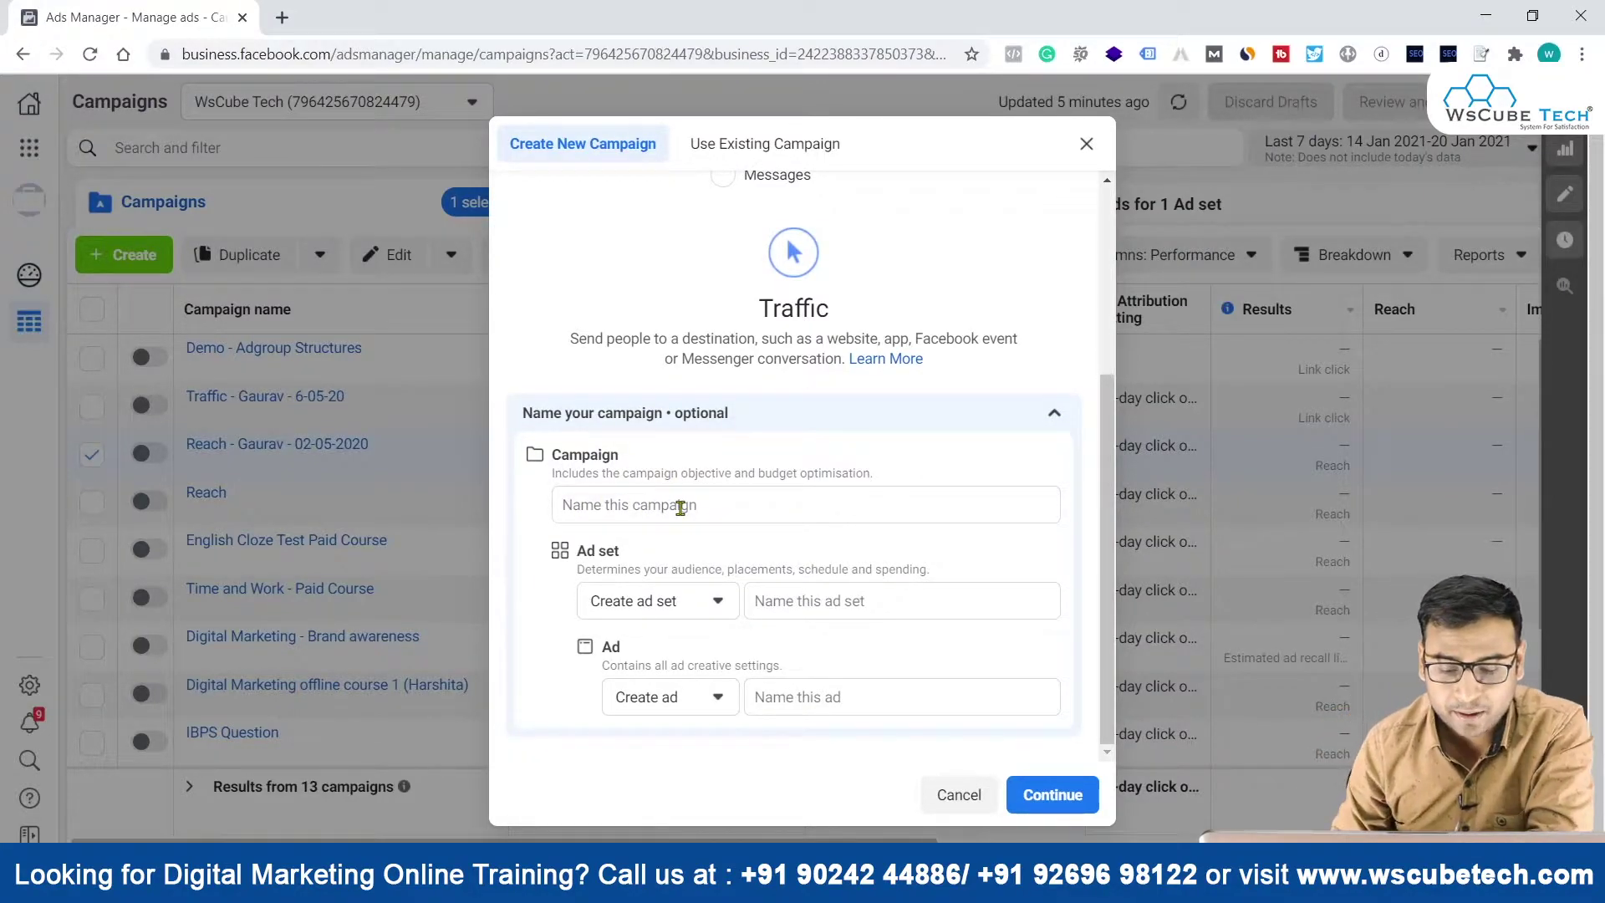
{"action": "key", "text": "alt+Tab"}
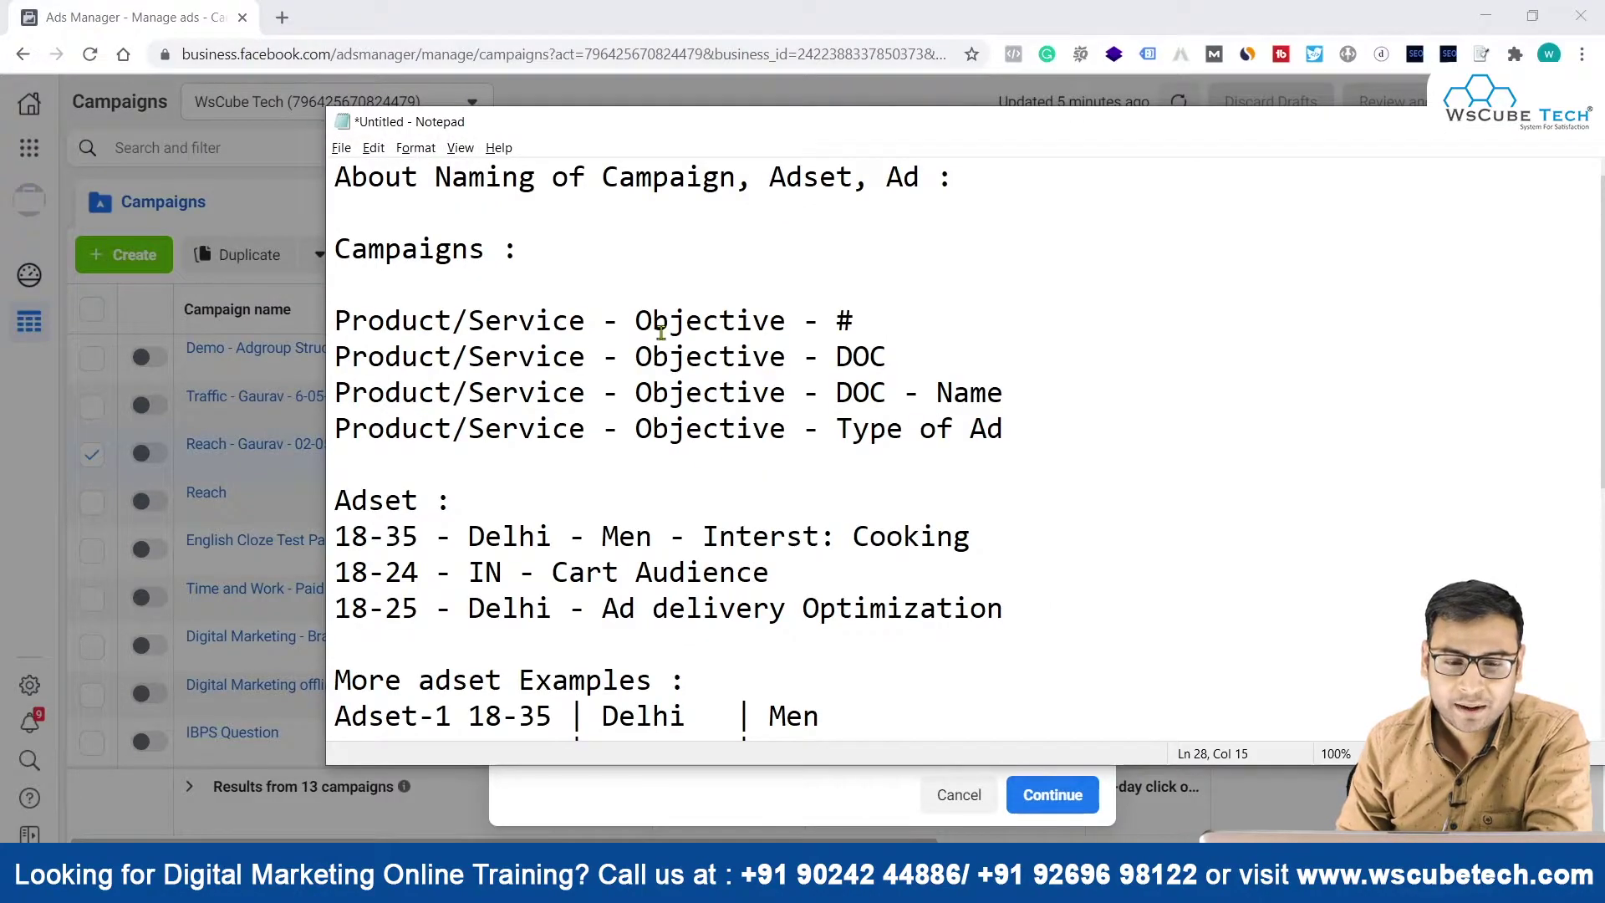
Maximize the Notepad window so the naming notes fill the screen
{"action": "double_click", "coordinate": [585, 121]}
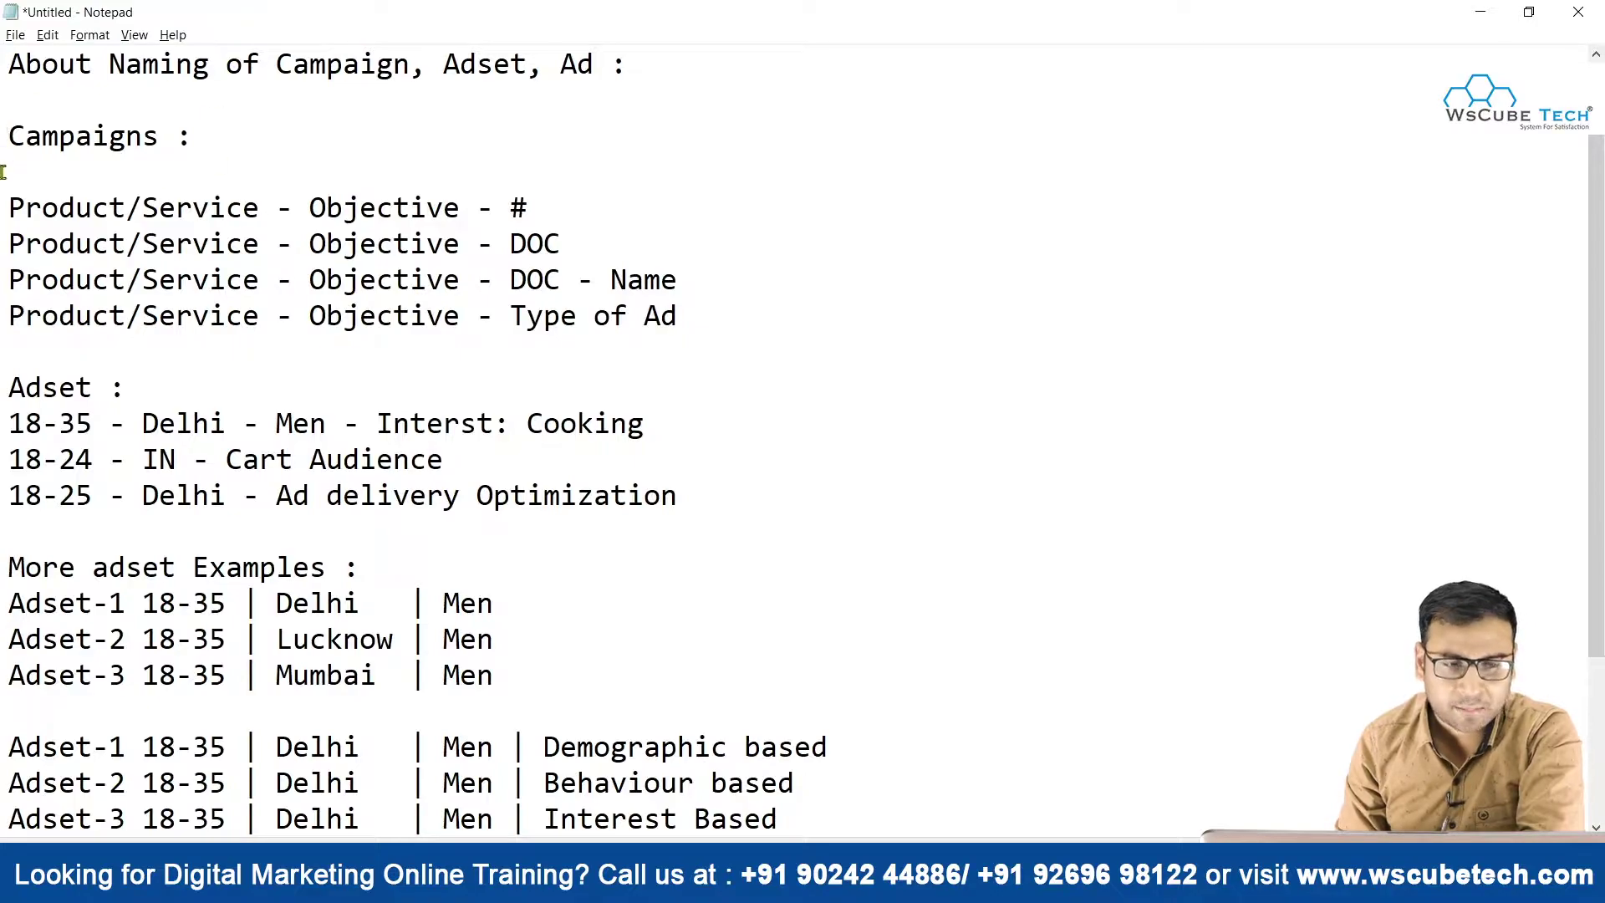
Highlight Product/Service, Objective and # in the templates, then insert a blank line after the first
{"action": "left_click_drag", "start_coordinate": [25, 207], "coordinate": [380, 205]}
{"action": "left_click", "coordinate": [60, 280]}
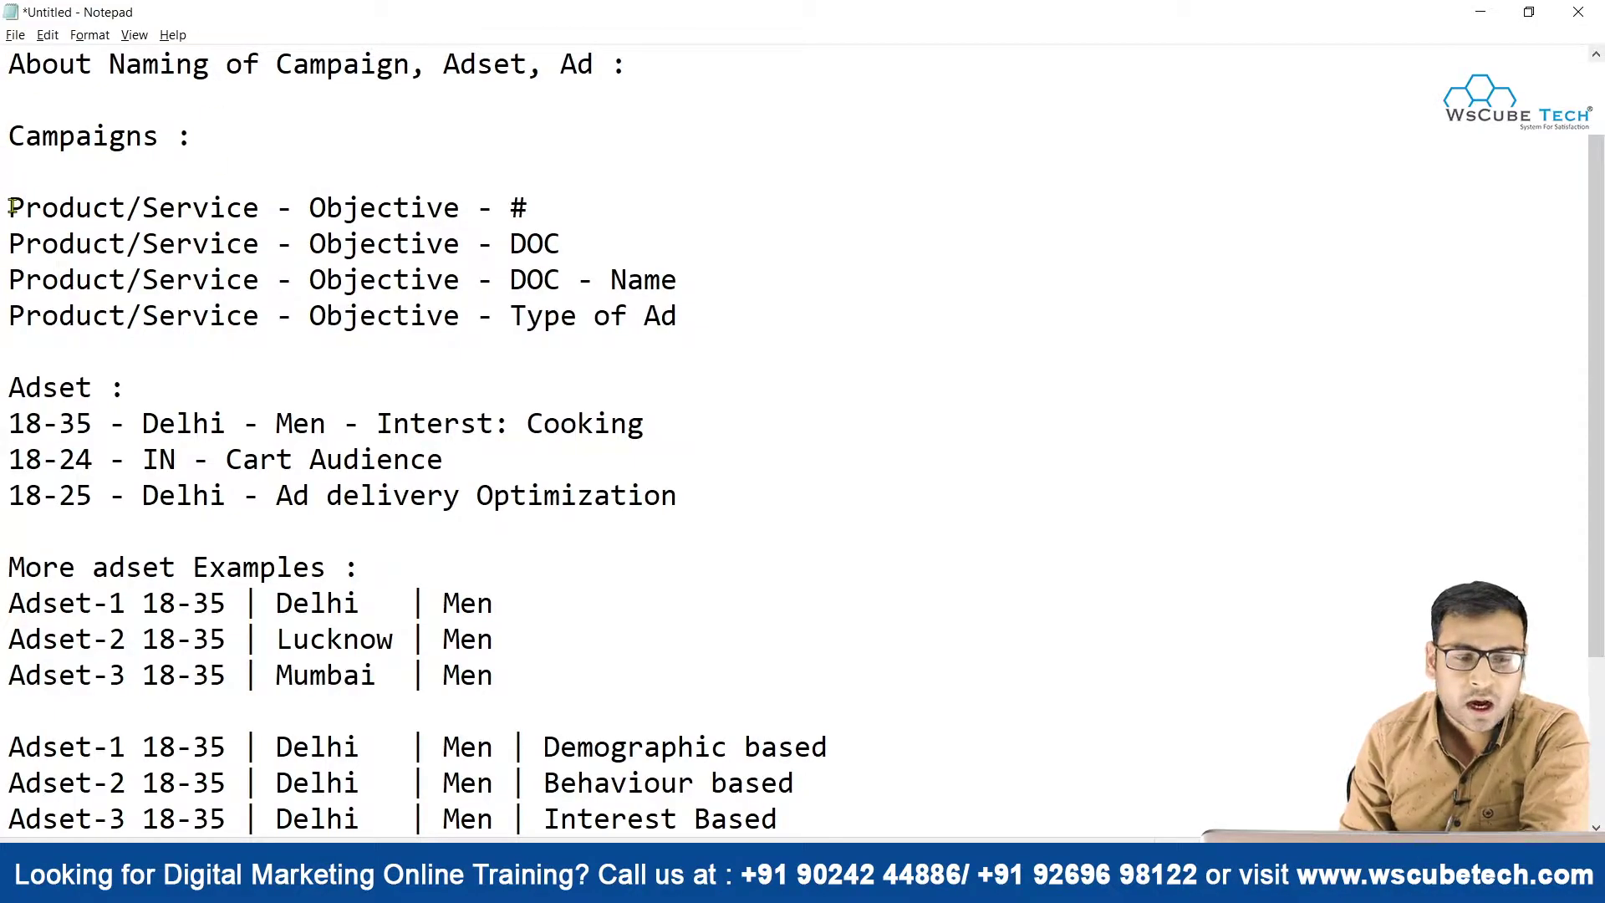
{"action": "left_click_drag", "start_coordinate": [10, 205], "coordinate": [197, 207]}
{"action": "left_click", "coordinate": [339, 196]}
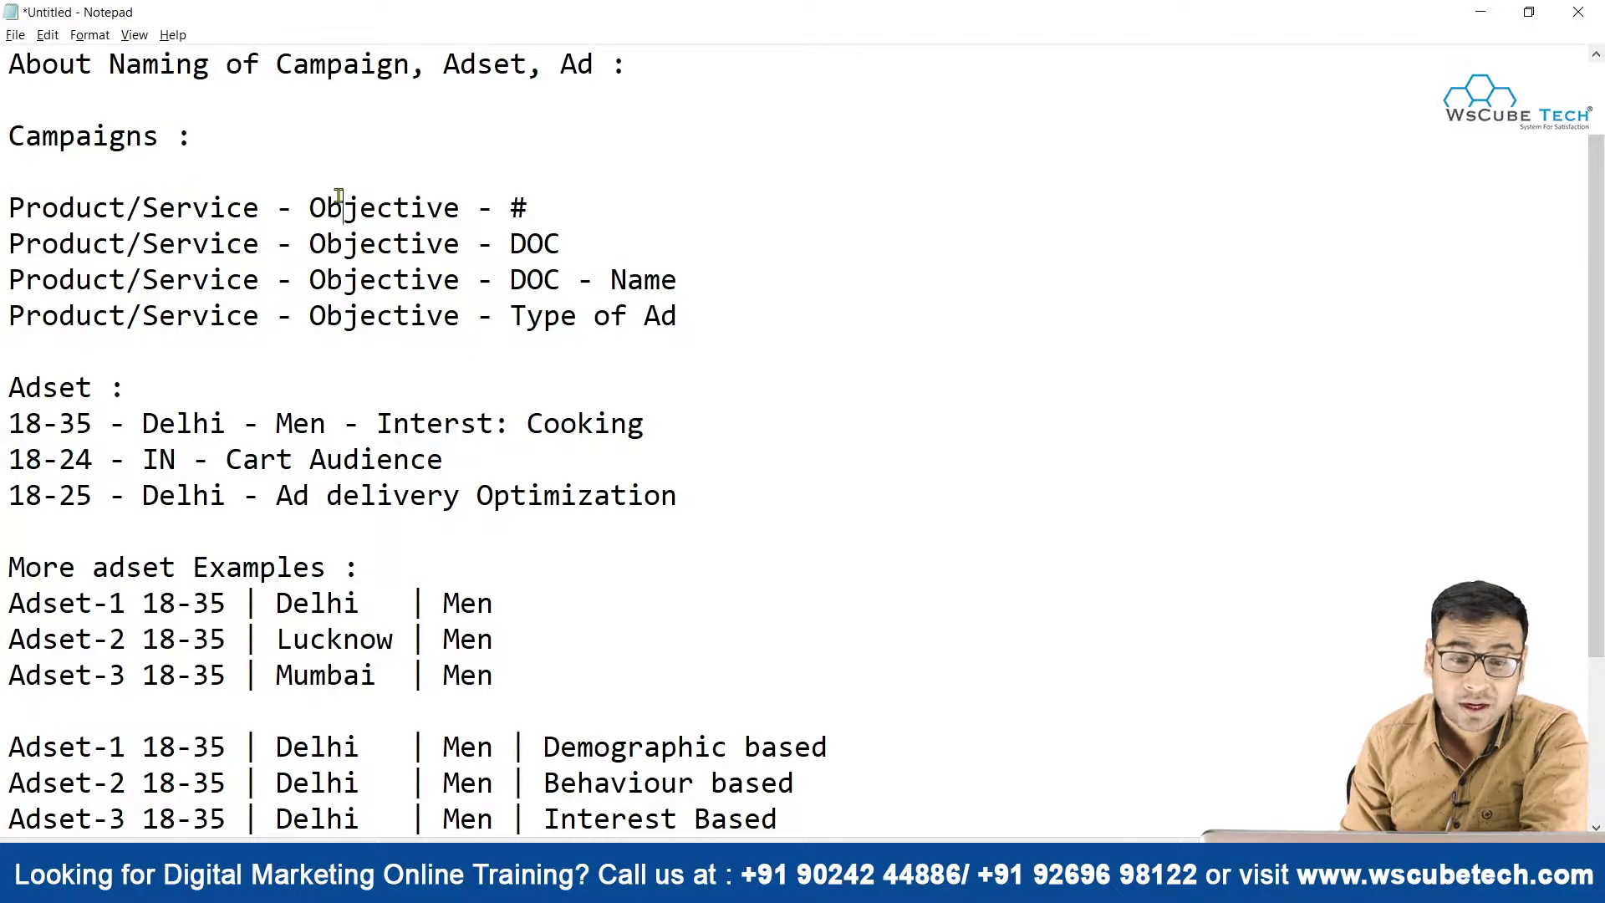
{"action": "double_click", "coordinate": [338, 196]}
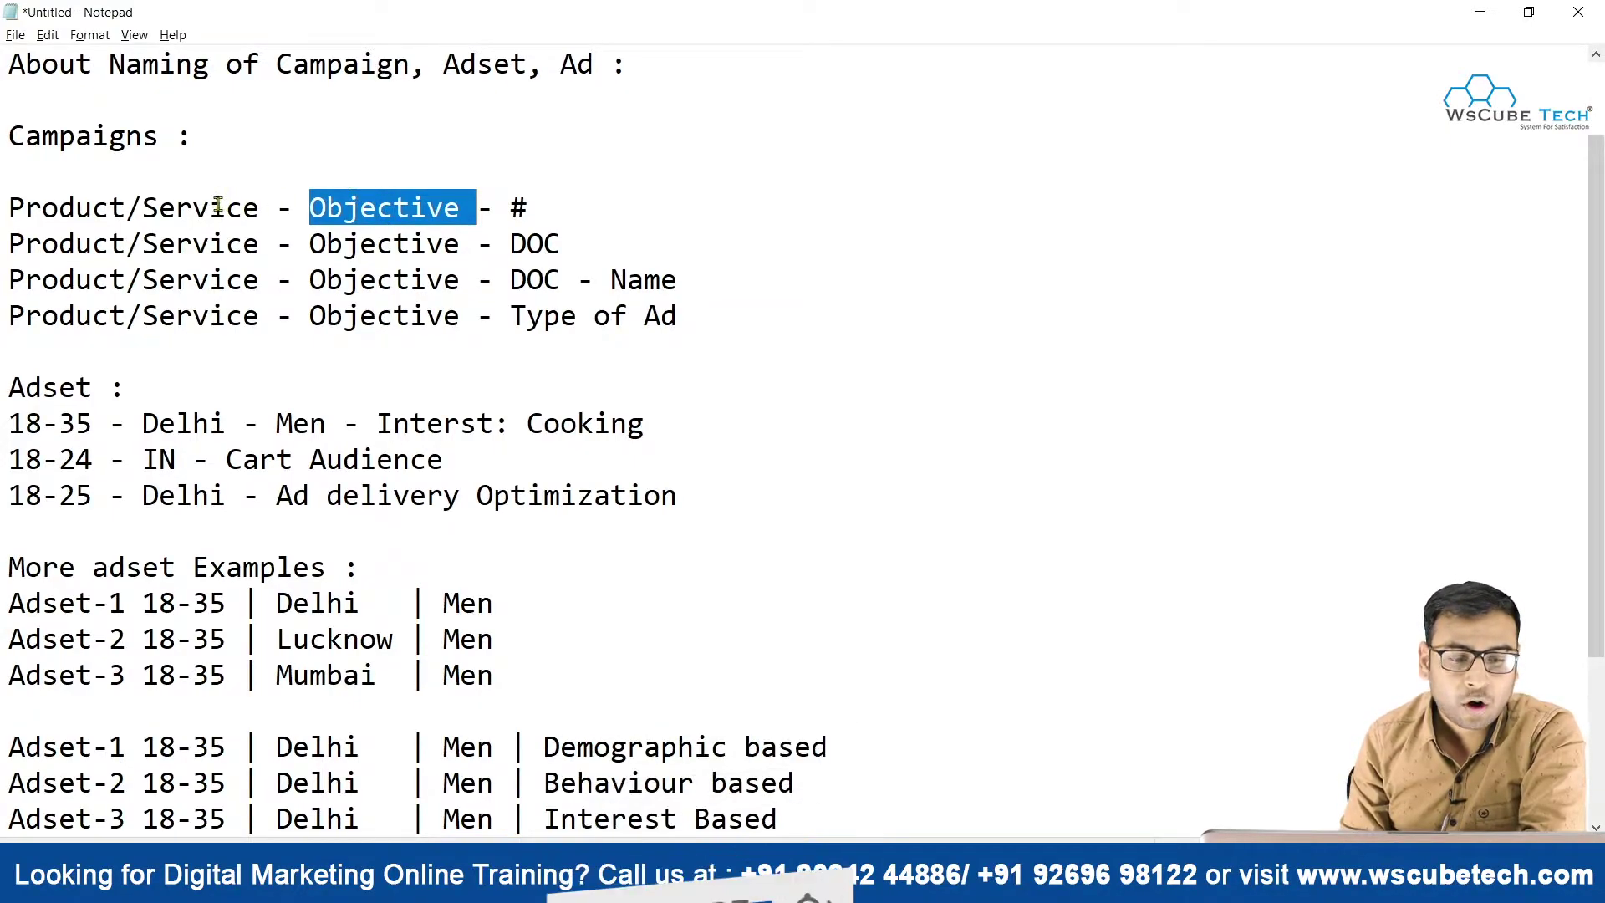
{"action": "left_click_drag", "start_coordinate": [76, 207], "coordinate": [149, 209]}
{"action": "left_click", "coordinate": [357, 207]}
{"action": "left_click_drag", "start_coordinate": [504, 209], "coordinate": [661, 279]}
{"action": "left_click", "coordinate": [512, 318]}
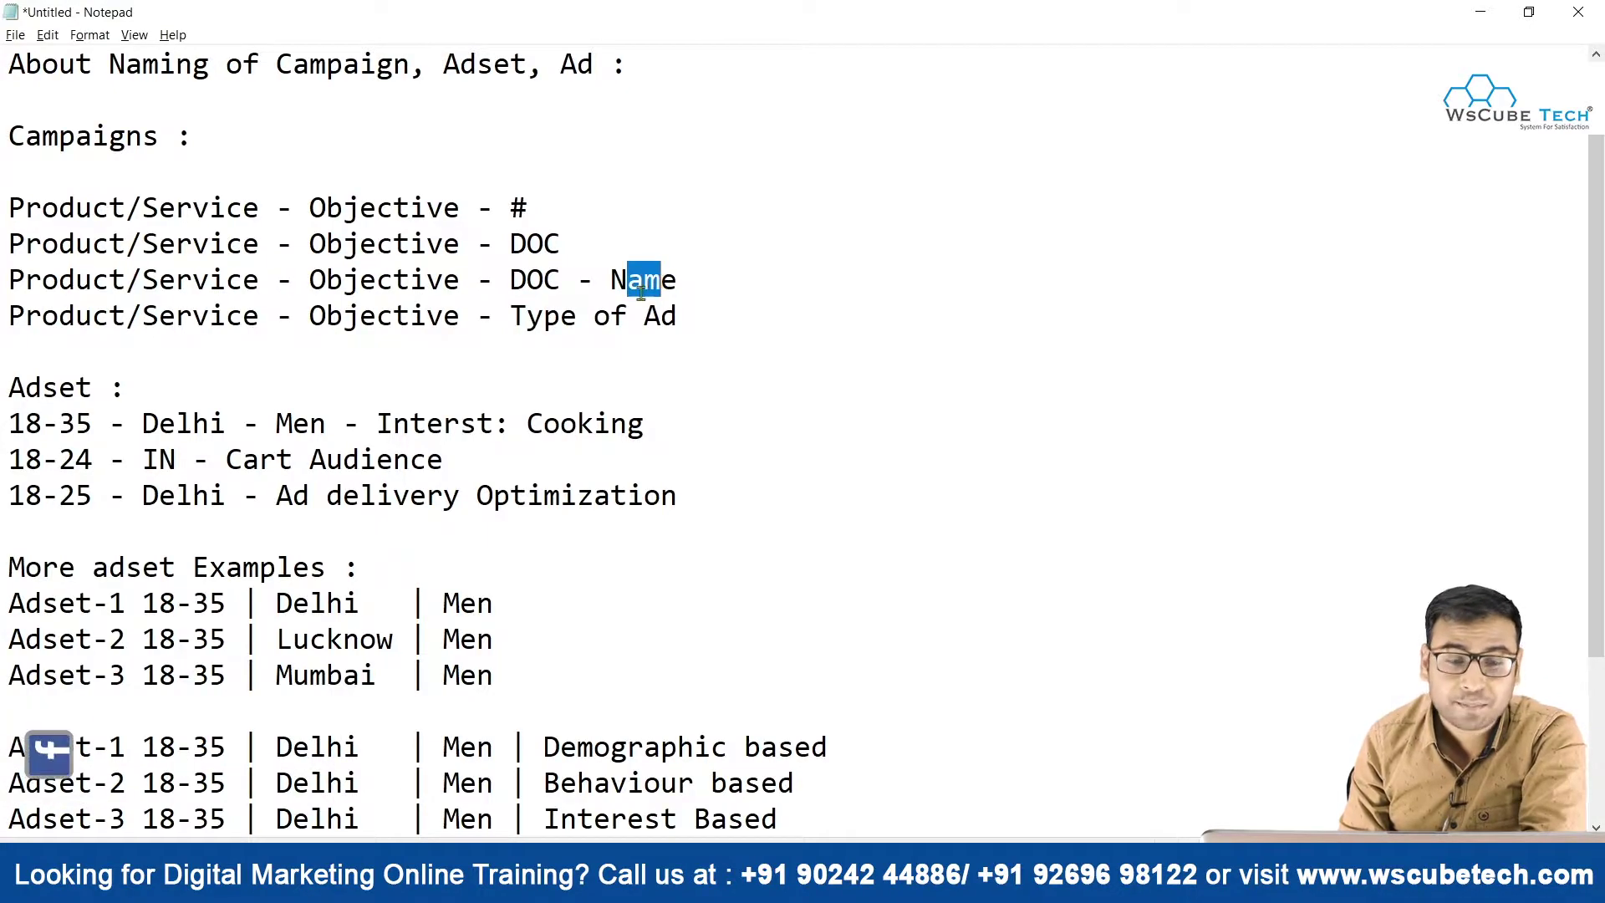
{"action": "left_click", "coordinate": [512, 318]}
{"action": "left_click_drag", "start_coordinate": [513, 317], "coordinate": [644, 317]}
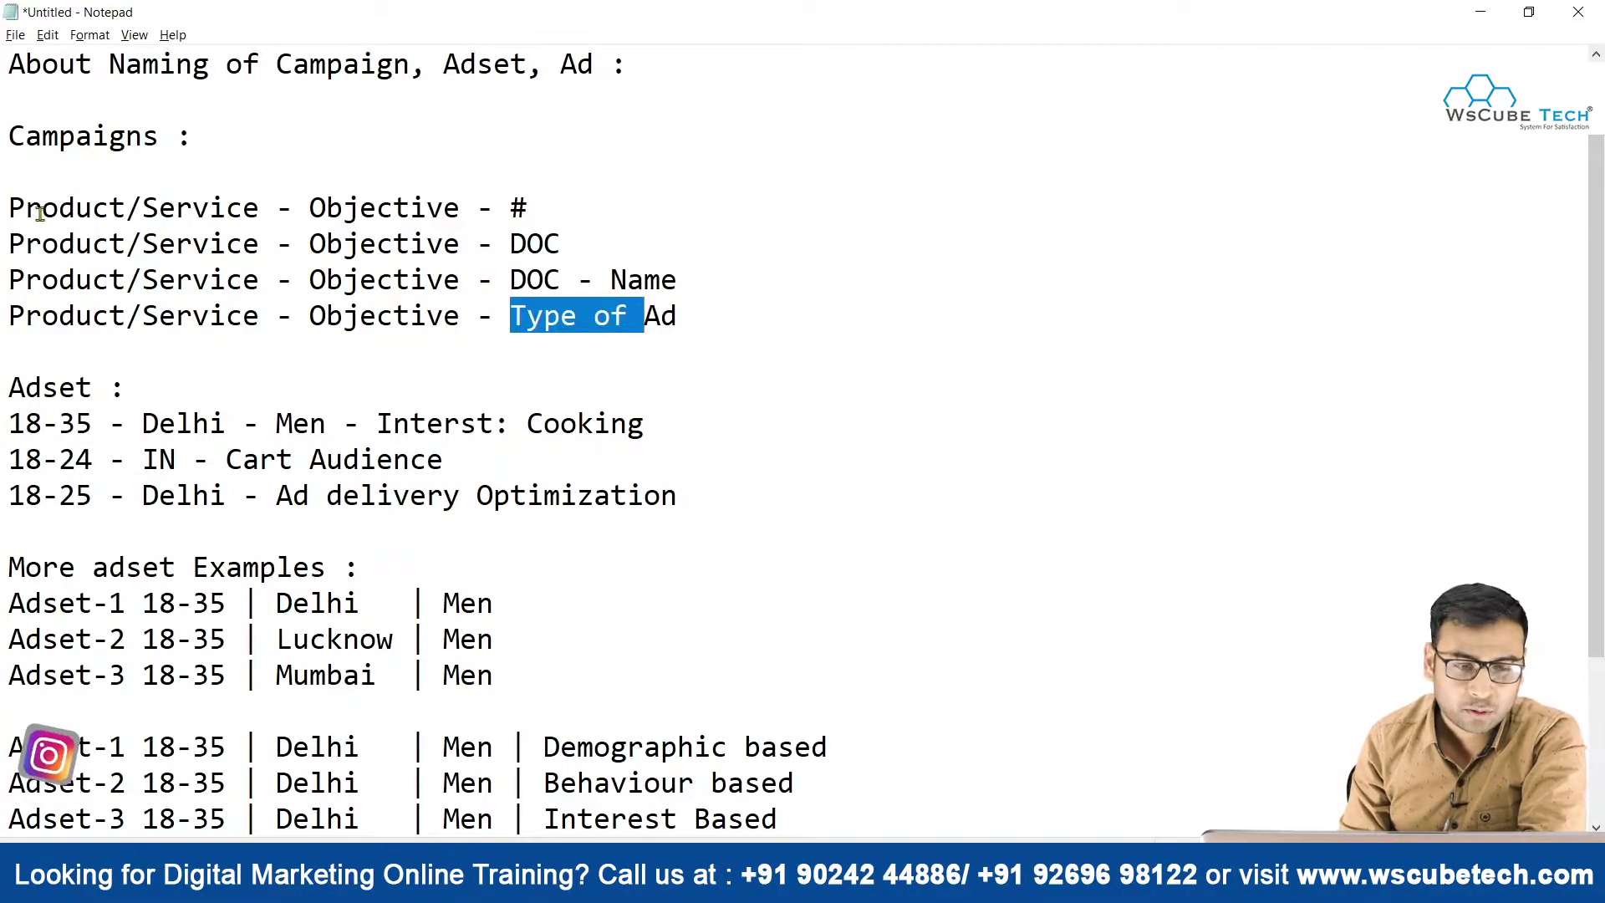
{"action": "left_click", "coordinate": [551, 208]}
{"action": "key", "text": "Return"}
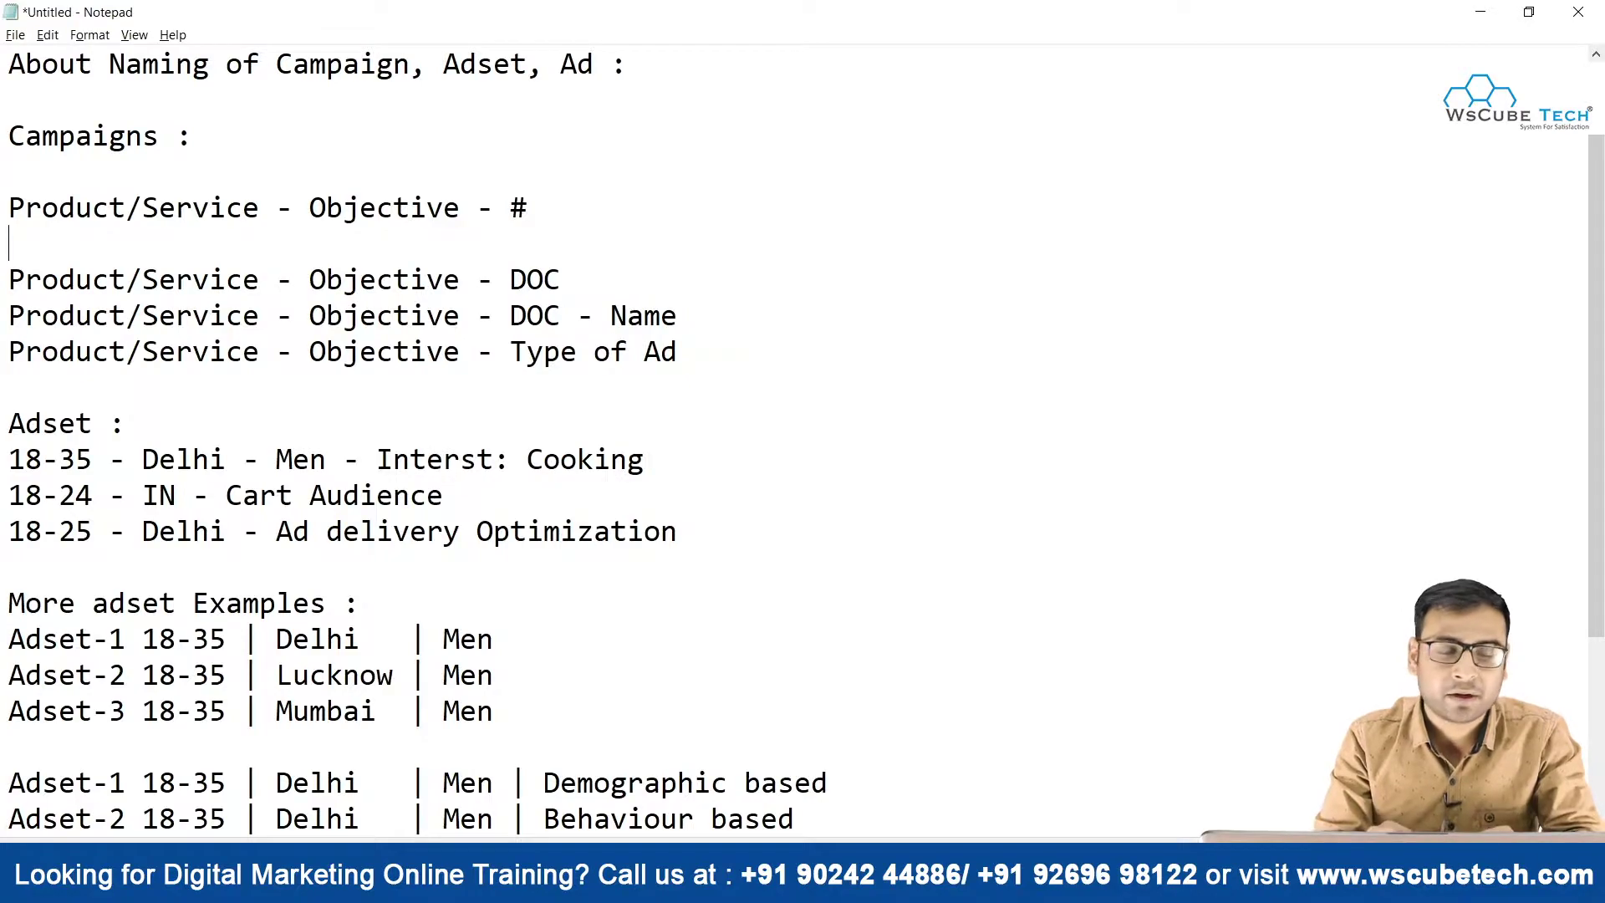
Add the example Tshirts - Traffic - 1 under the first campaign template
{"action": "type", "text": "I"}
{"action": "key", "text": "BackSpace"}
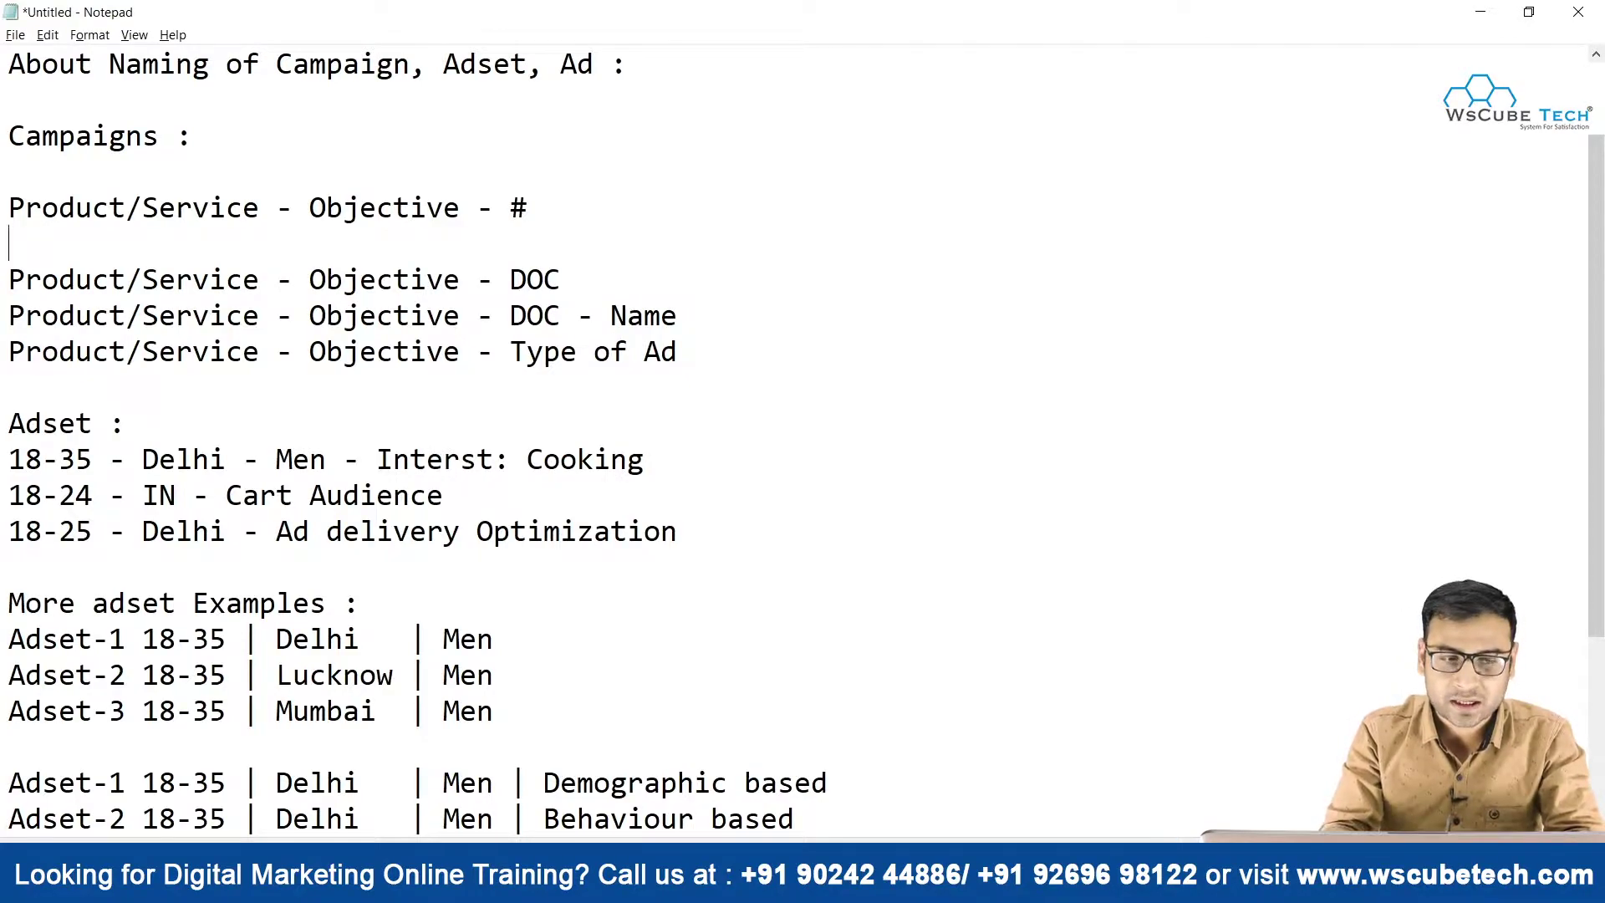
{"action": "type", "text": "T"}
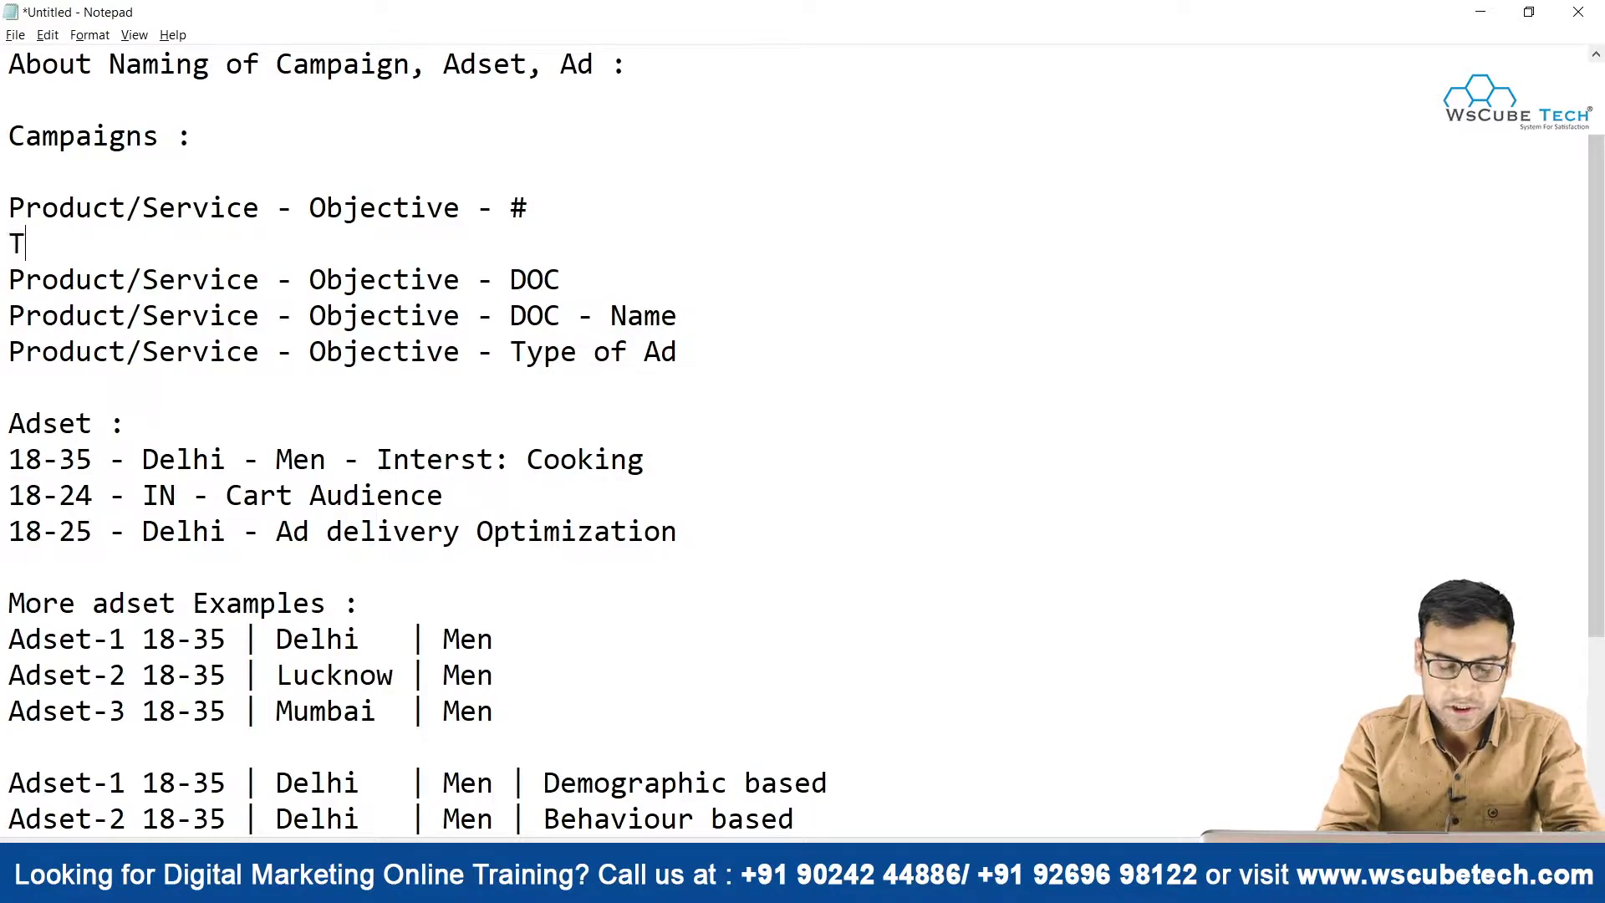
{"action": "type", "text": "shirts"}
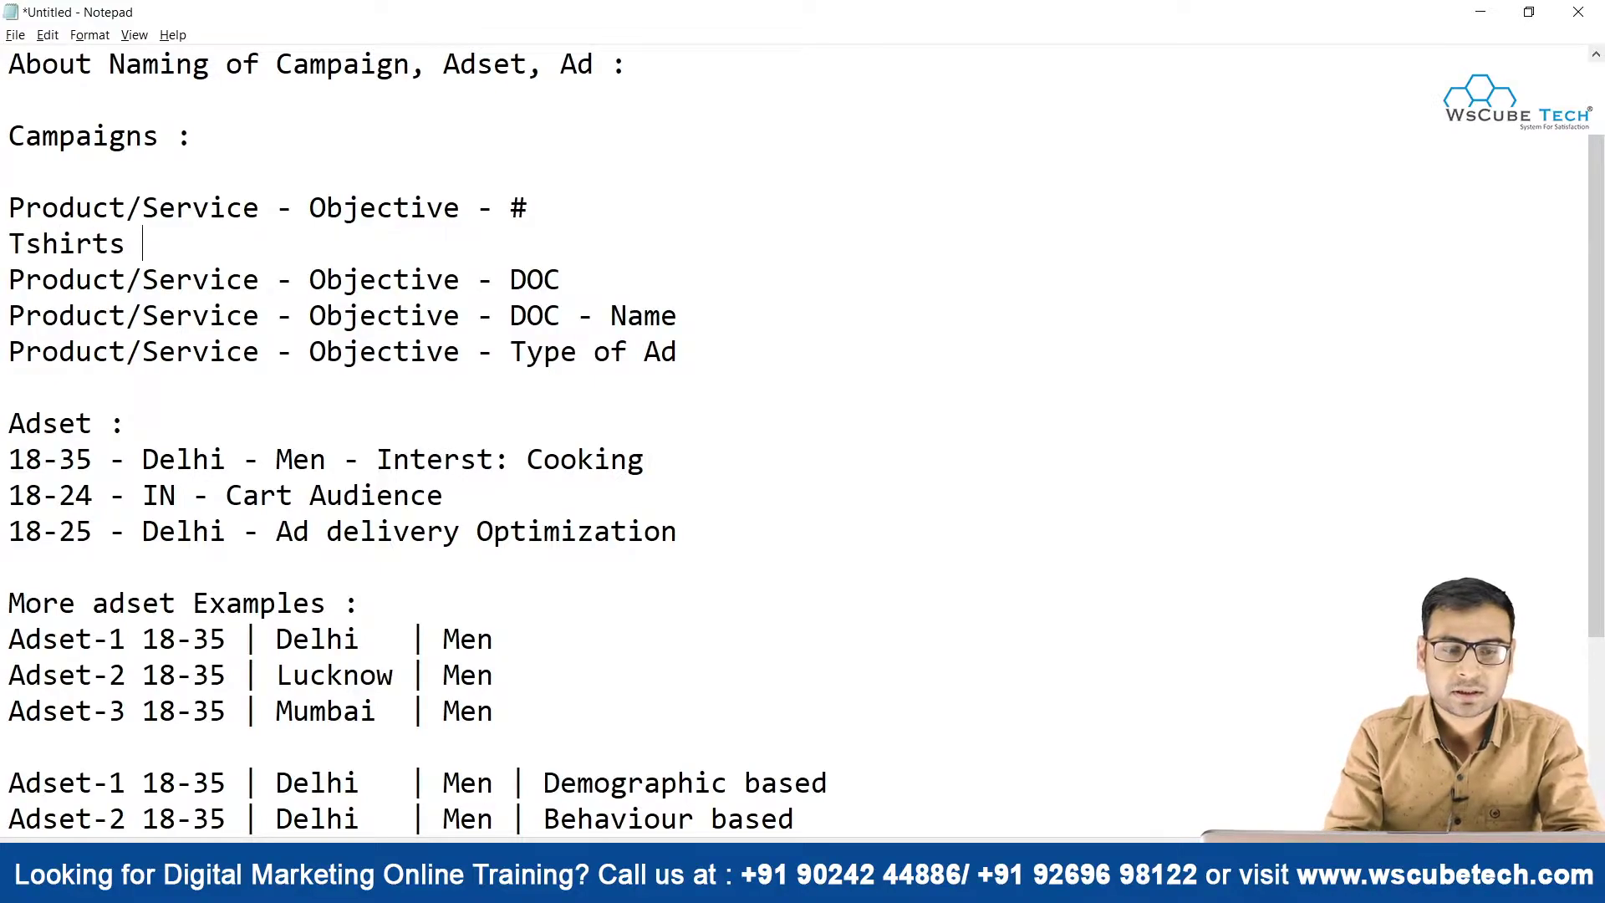
{"action": "key", "text": "Home"}
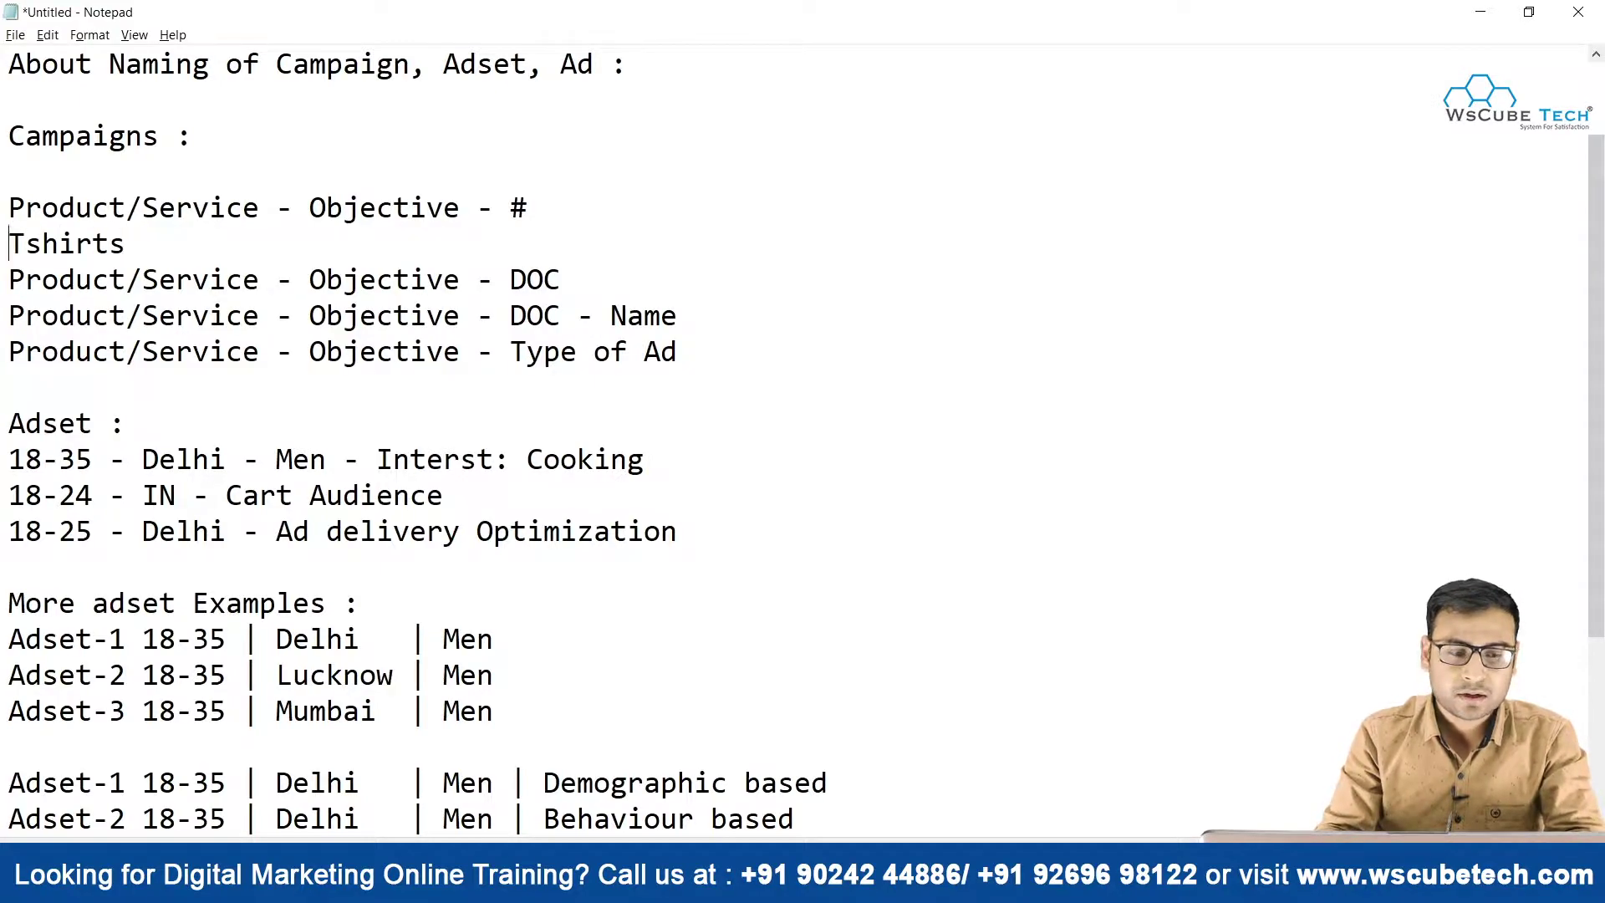
{"action": "left_click", "coordinate": [8, 287]}
{"action": "key", "text": "Return"}
{"action": "key", "text": "Up"}
{"action": "key", "text": "Up"}
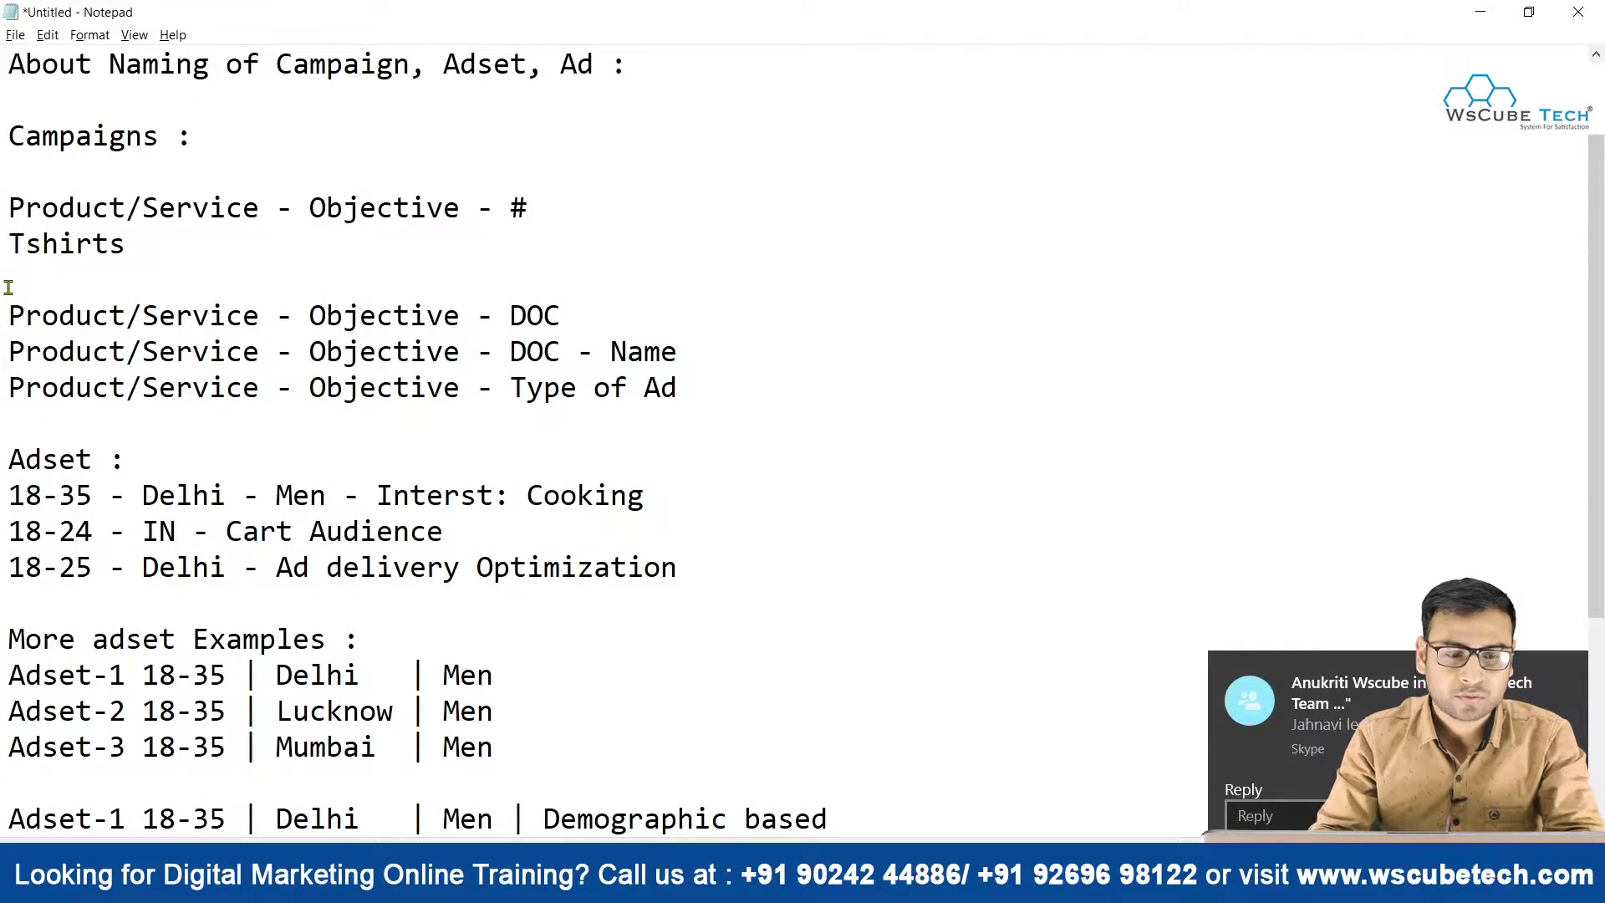
{"action": "key", "text": "End"}
{"action": "key", "text": "Down"}
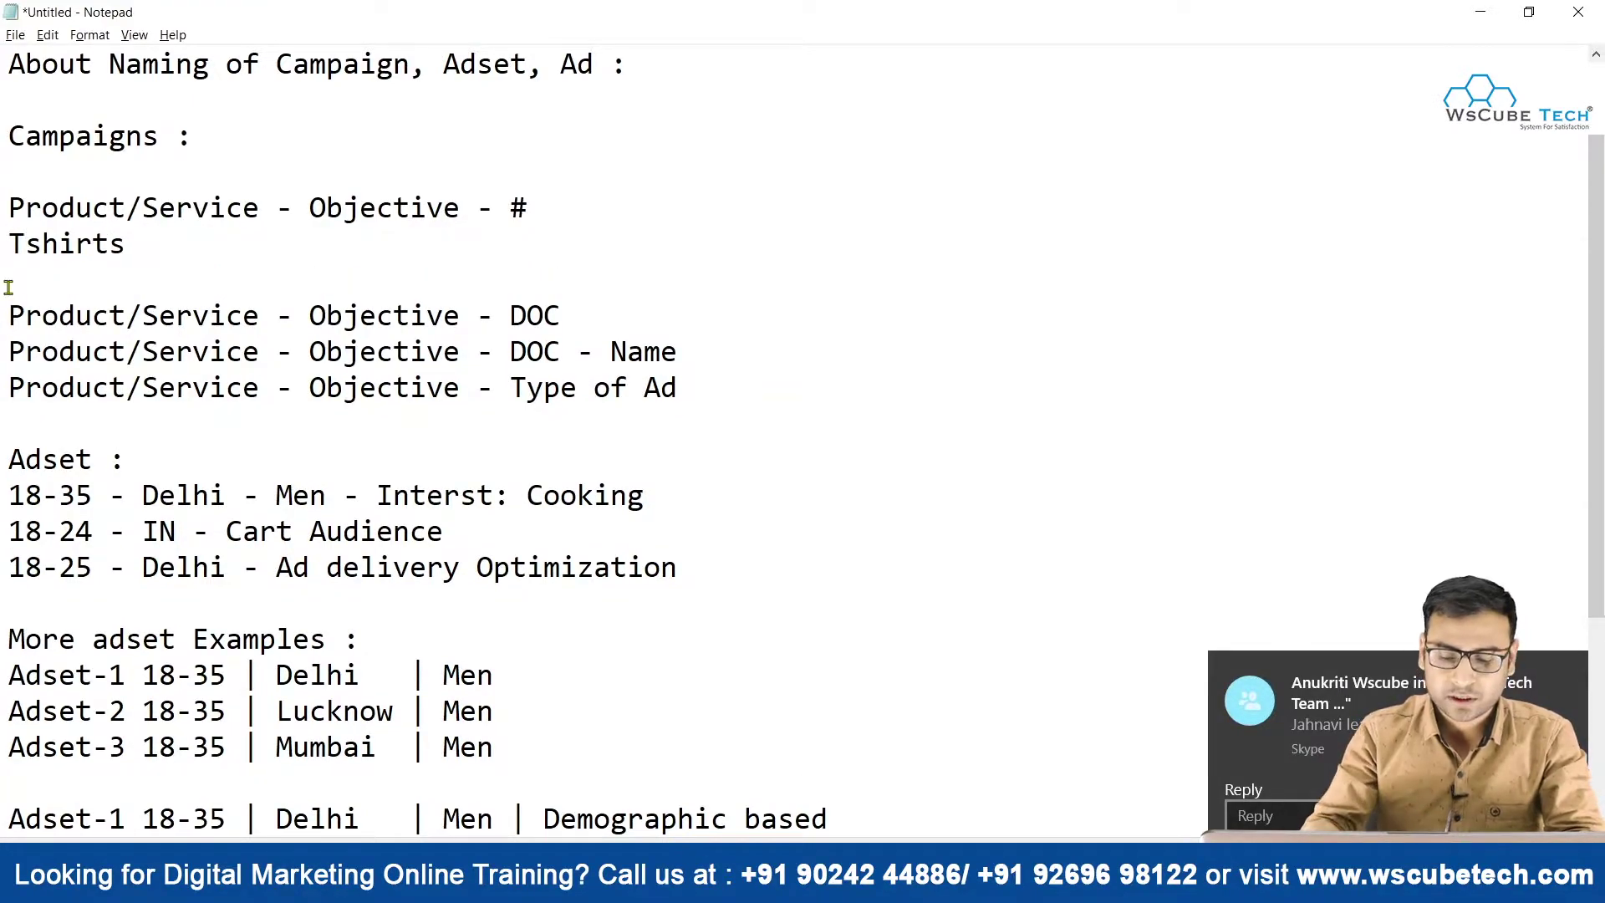
{"action": "type", "text": "- Traffic - 1"}
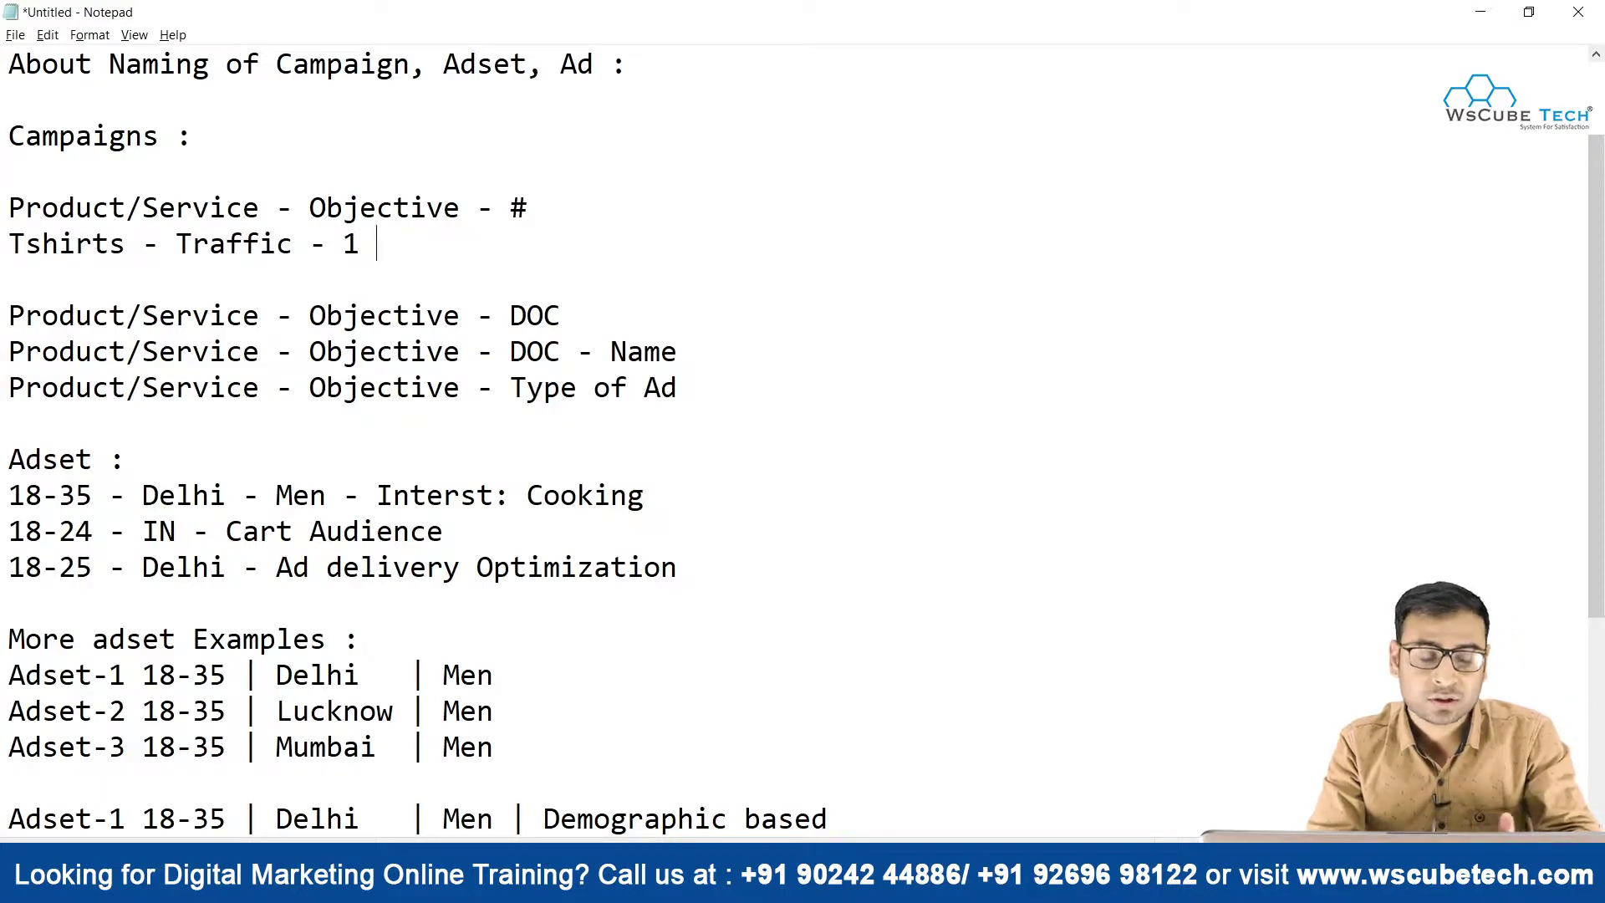
{"action": "key", "text": "shift+Left"}
{"action": "key", "text": "shift+Left"}
{"action": "key", "text": "shift+Left"}
{"action": "key", "text": "shift+Left"}
{"action": "key", "text": "shift+Left"}
{"action": "key", "text": "shift+Left"}
{"action": "key", "text": "shift+Left"}
{"action": "key", "text": "shift+Left"}
{"action": "key", "text": "shift+Left"}
{"action": "key", "text": "shift+Left"}
{"action": "key", "text": "shift+Left"}
{"action": "key", "text": "shift+Left"}
{"action": "key", "text": "shift+Left"}
{"action": "key", "text": "shift+Left"}
{"action": "key", "text": "shift+Left"}
{"action": "key", "text": "shift+Left"}
{"action": "key", "text": "shift+Left"}
{"action": "key", "text": "shift+Left"}
{"action": "key", "text": "shift+Left"}
{"action": "key", "text": "shift+Left"}
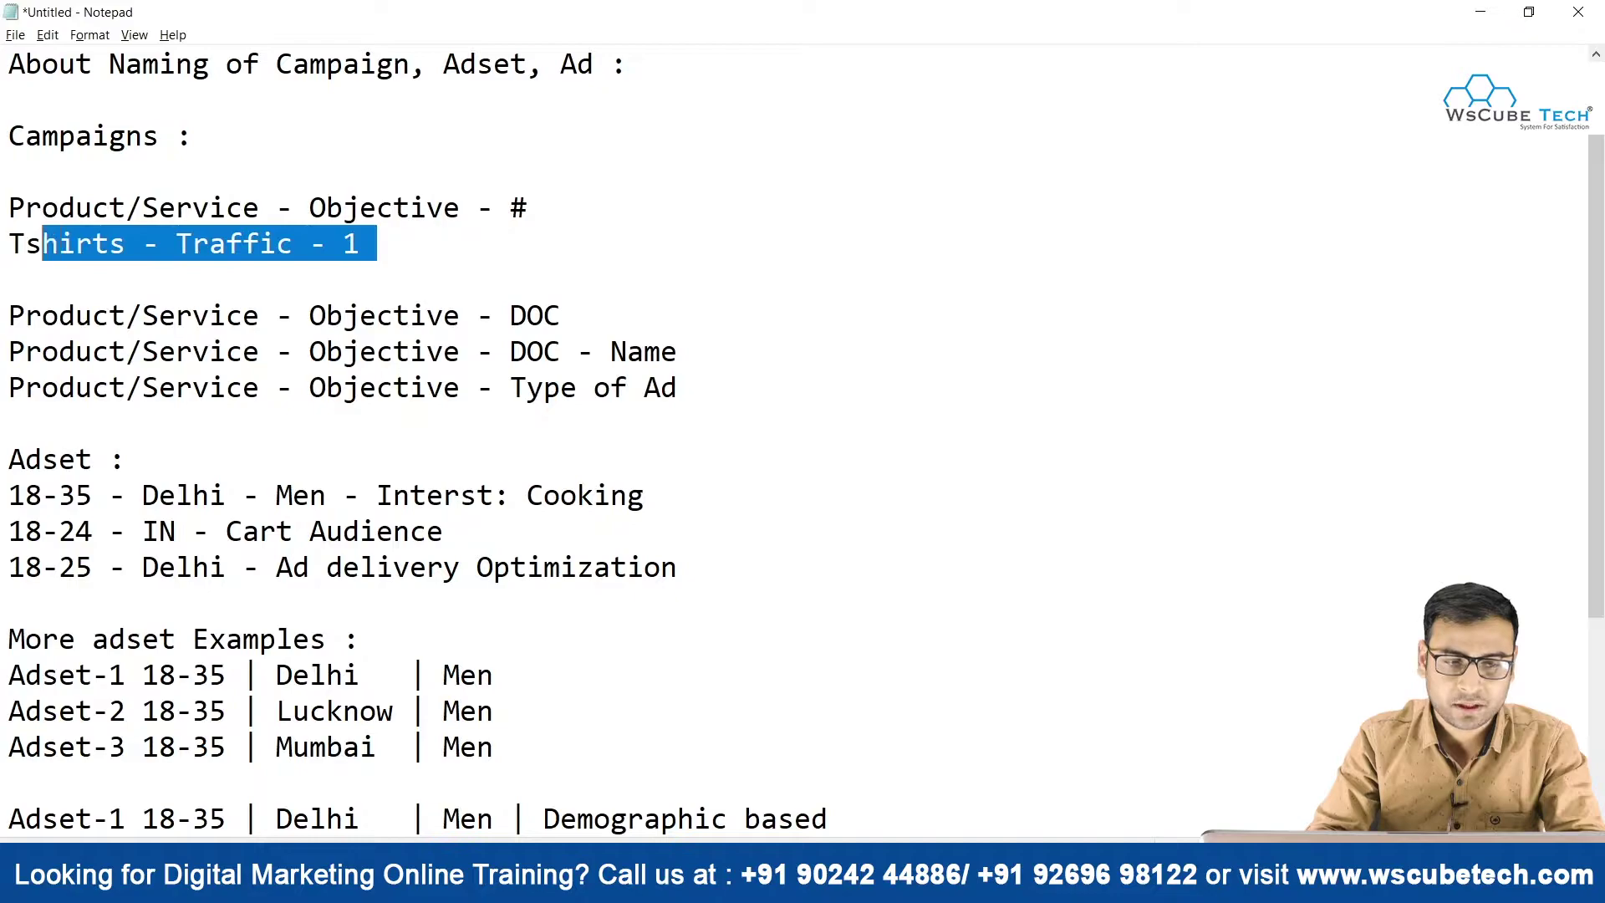
Add the example Digital Marketing Consultancy - Lead Generation - 21/01/2021 under the DOC template
{"action": "left_click", "coordinate": [8, 287]}
{"action": "key", "text": "Down"}
{"action": "key", "text": "Down"}
{"action": "key", "text": "Return"}
{"action": "key", "text": "Up"}
{"action": "type", "text": "Digitl"}
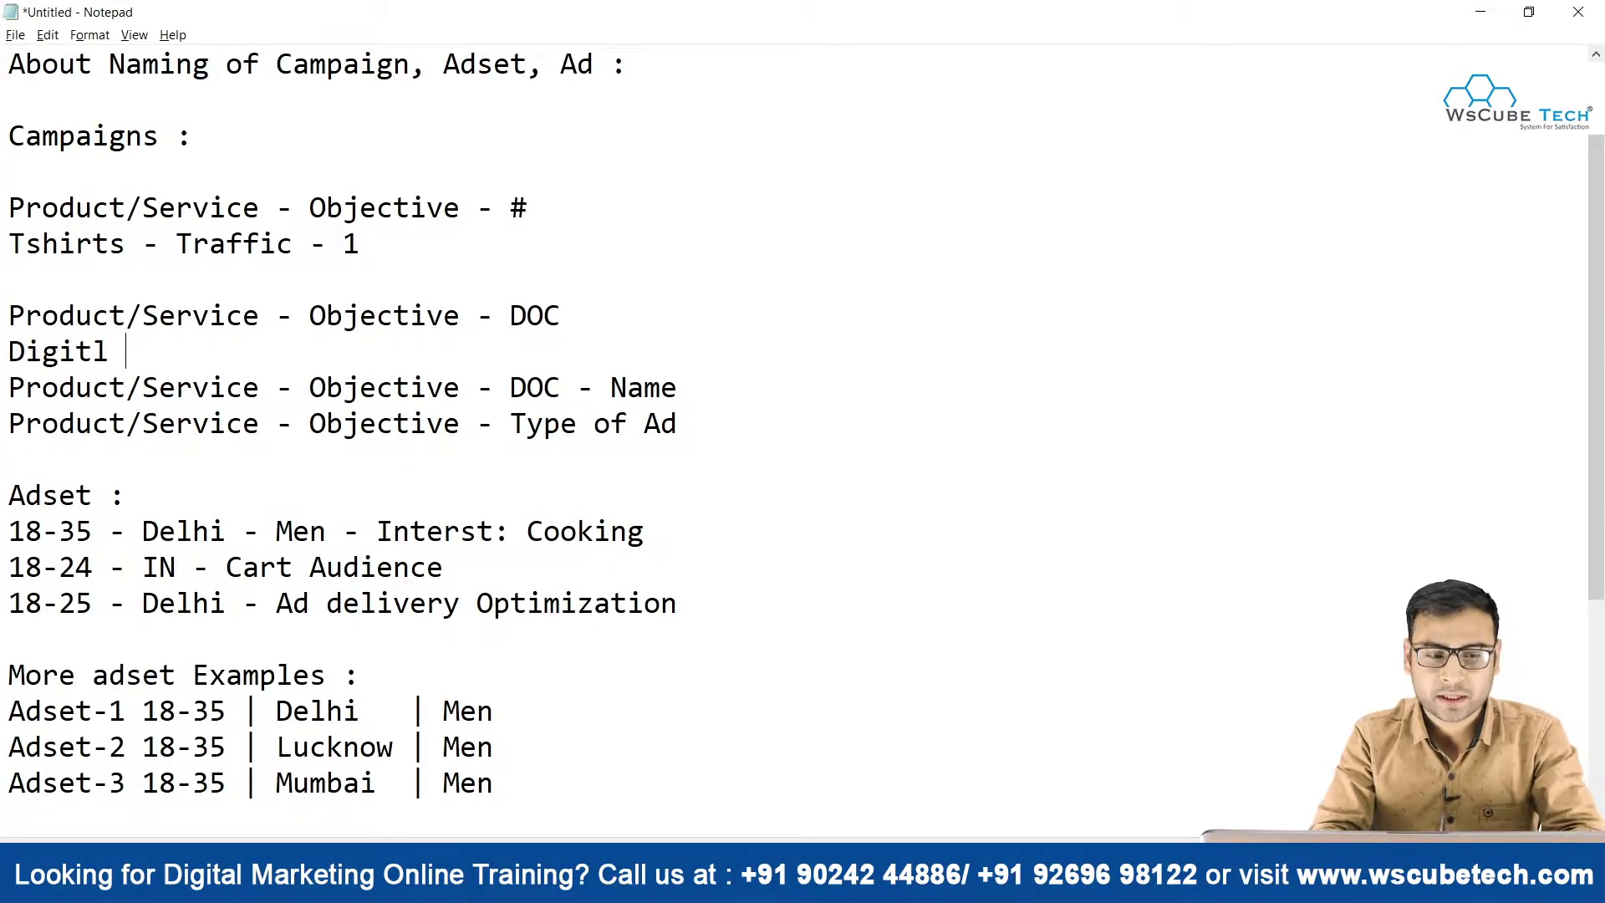
{"action": "key", "text": "BackSpace"}
{"action": "type", "text": "al Marketing C"}
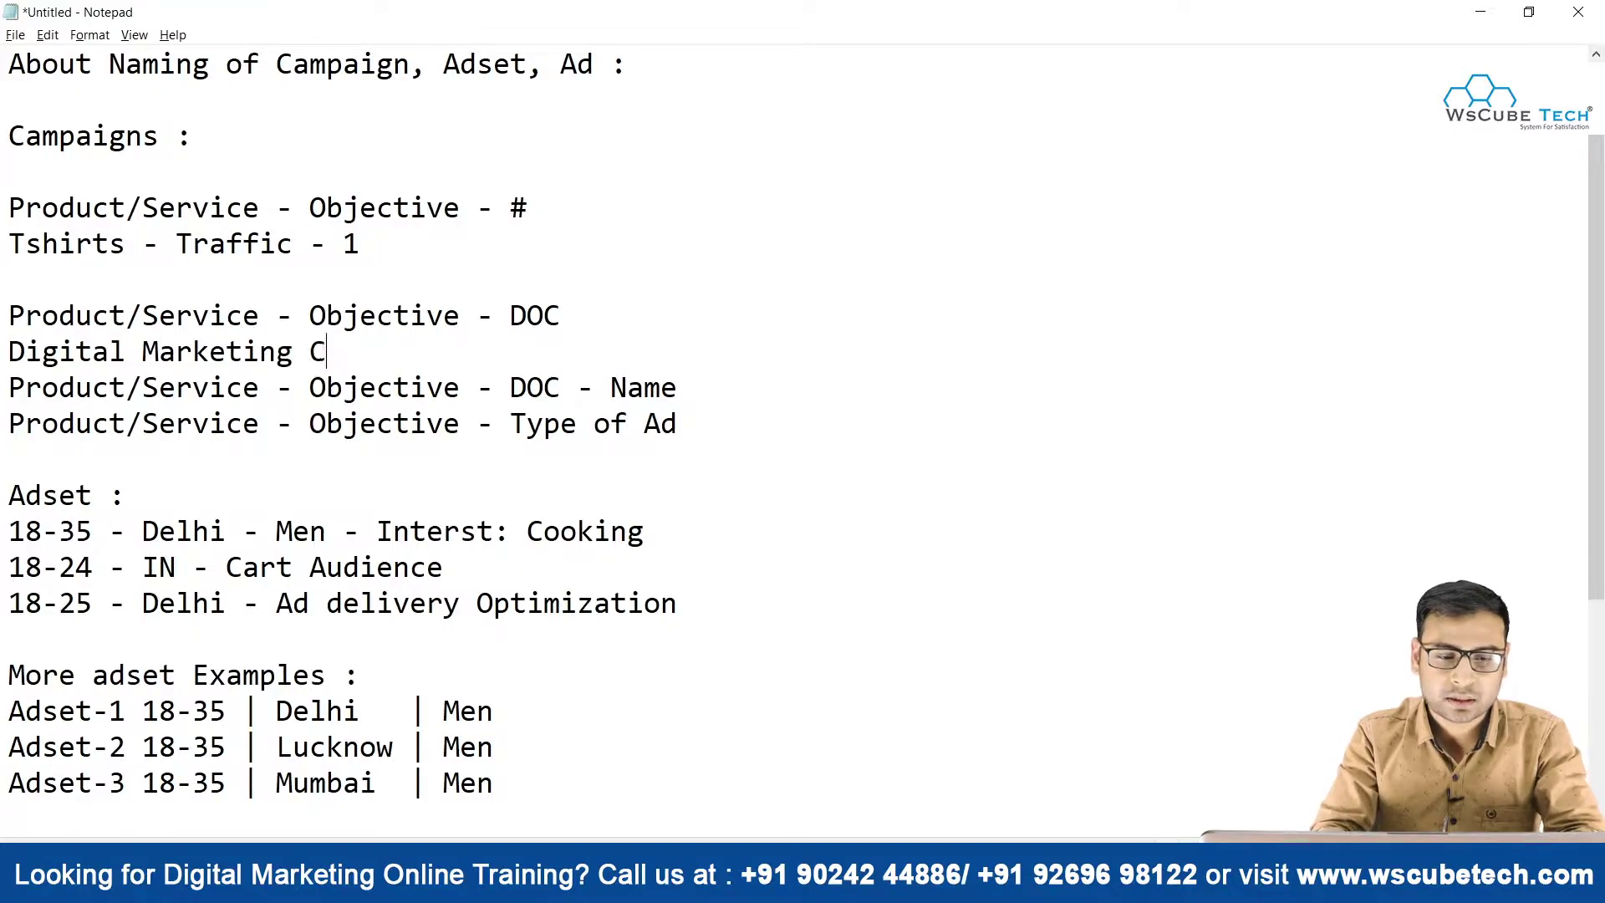
{"action": "type", "text": "onsultancyt"}
{"action": "key", "text": "BackSpace"}
{"action": "type", "text": "|"}
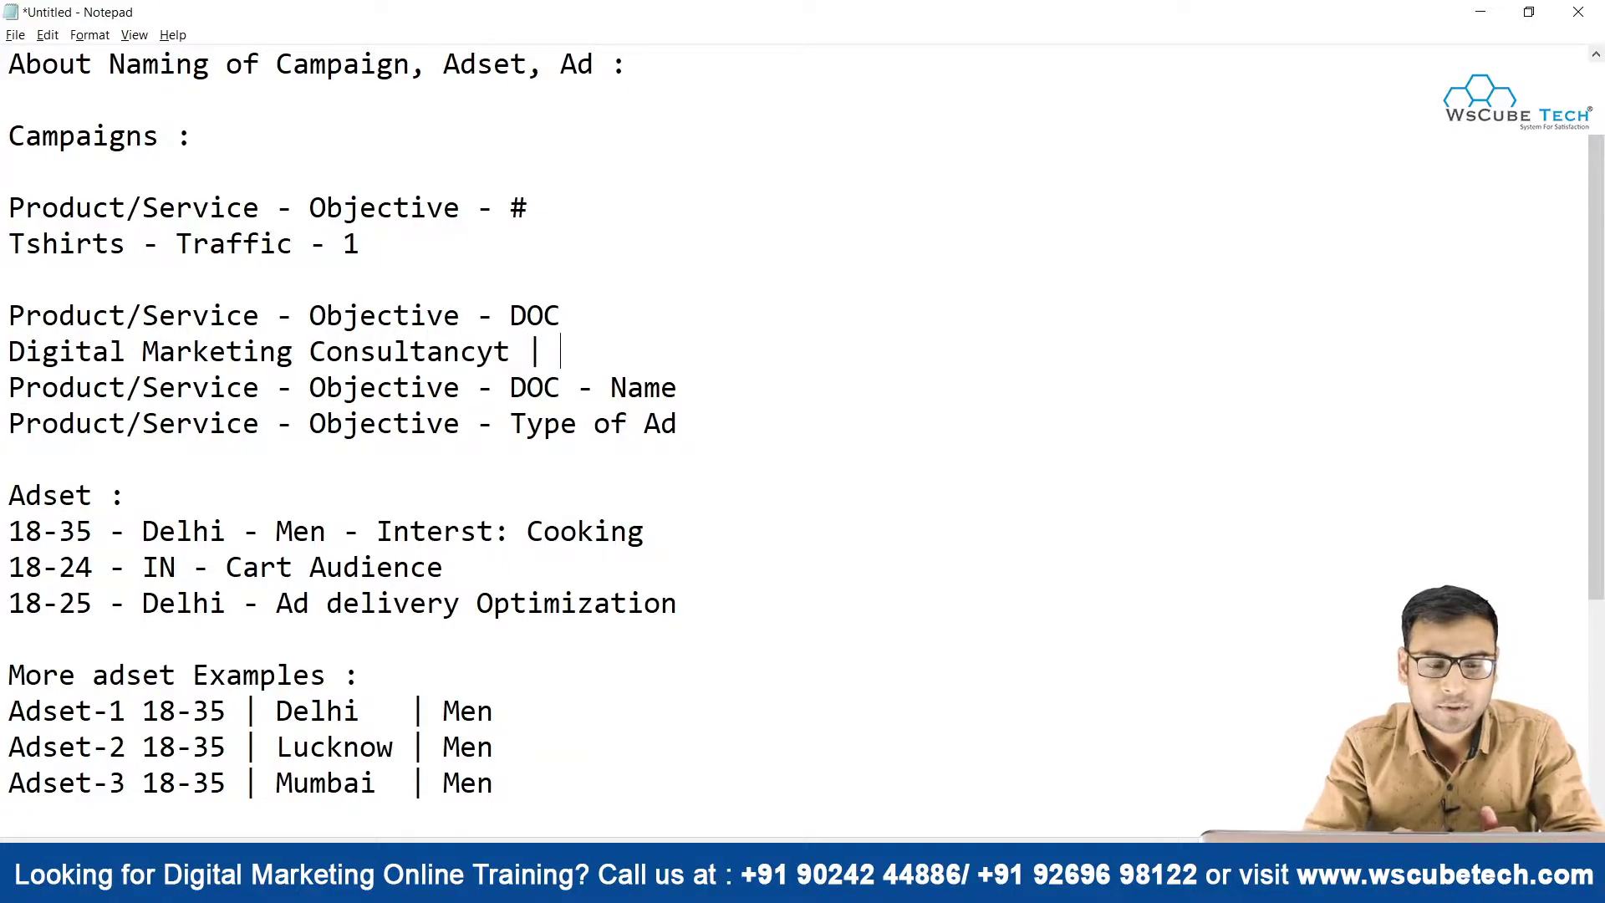
{"action": "key", "text": "BackSpace"}
{"action": "key", "text": "BackSpace"}
{"action": "key", "text": "BackSpace"}
{"action": "key", "text": "BackSpace"}
{"action": "type", "text": "- "}
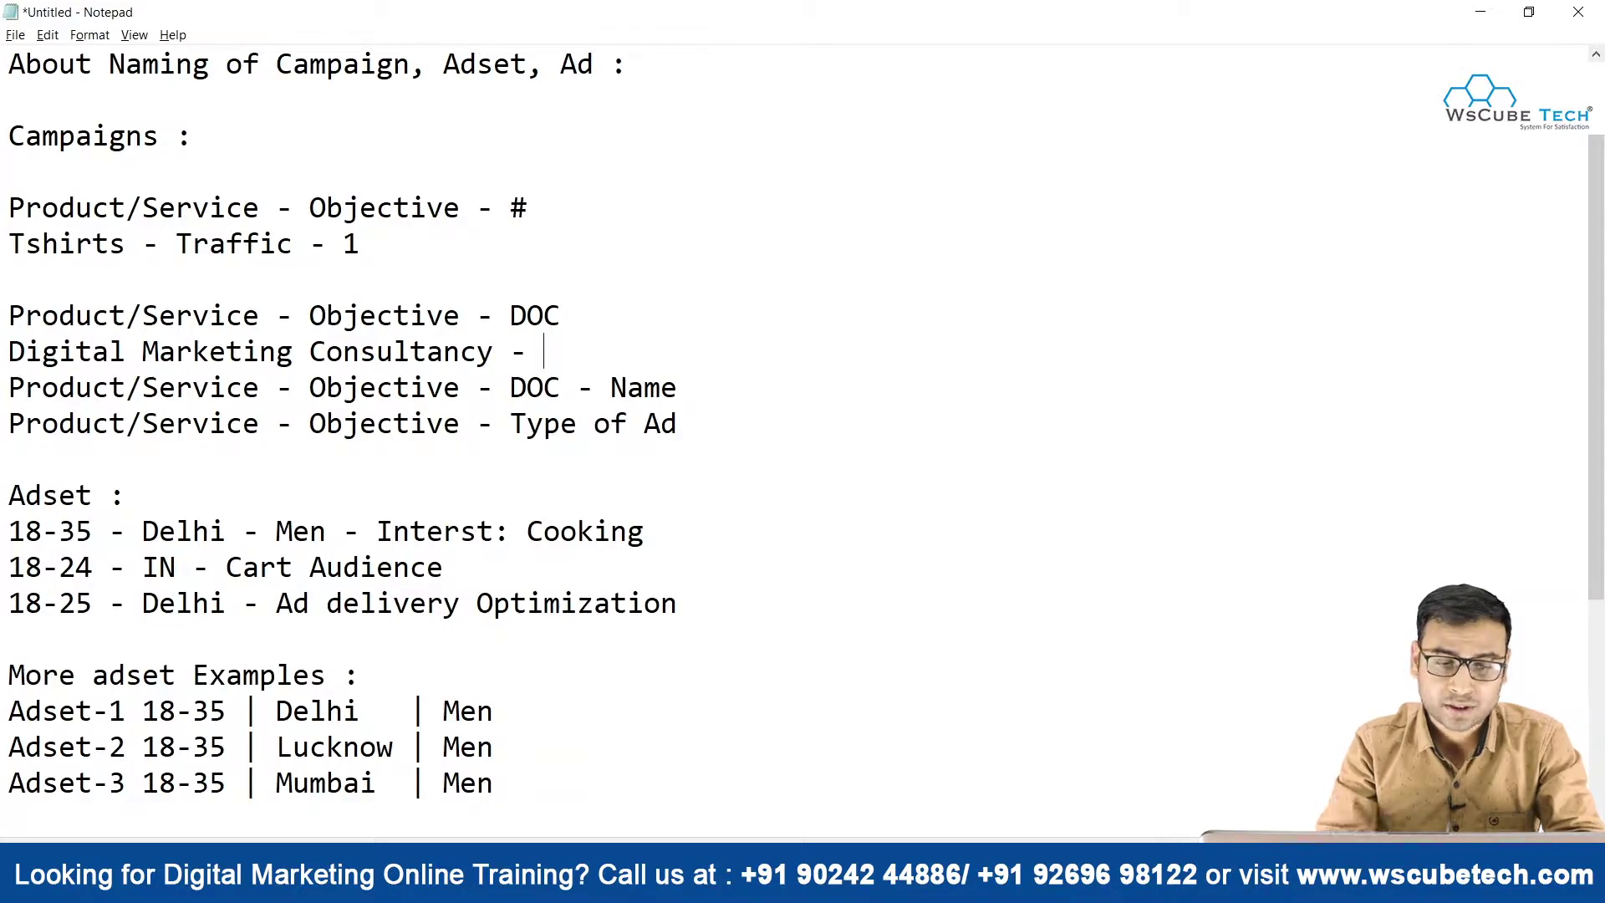
{"action": "type", "text": "LEad"}
{"action": "key", "text": "BackSpace"}
{"action": "key", "text": "BackSpace"}
{"action": "key", "text": "BackSpace"}
{"action": "key", "text": "BackSpace"}
{"action": "type", "text": "ead "}
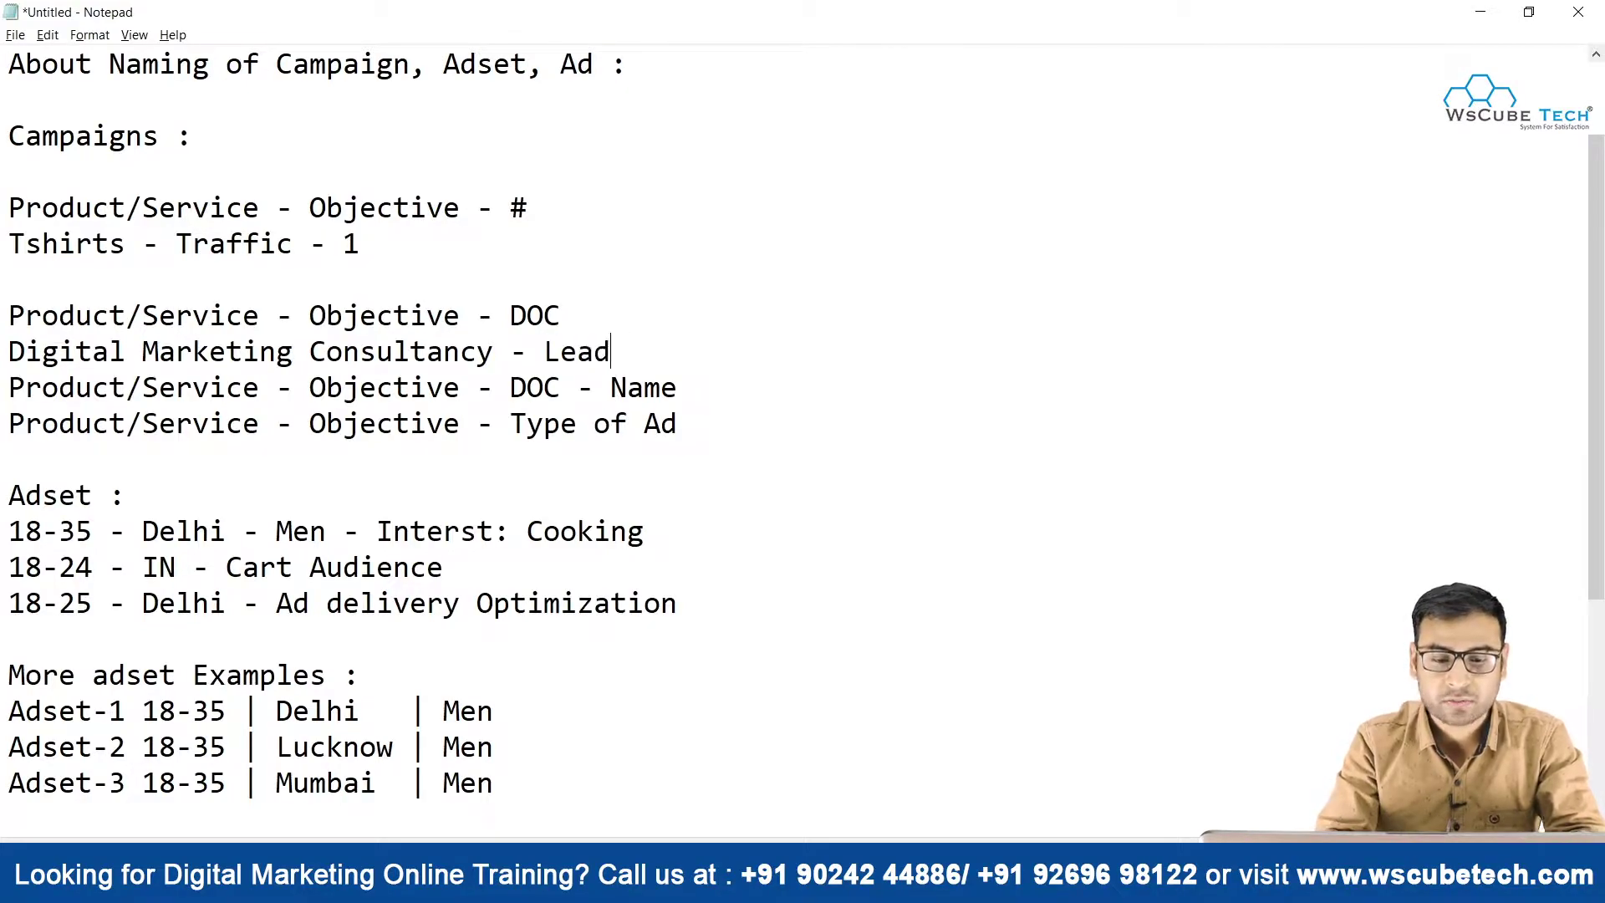
{"action": "type", "text": "gene"}
{"action": "key", "text": "BackSpace"}
{"action": "key", "text": "BackSpace"}
{"action": "key", "text": "BackSpace"}
{"action": "key", "text": "BackSpace"}
{"action": "type", "text": "Generation ="}
{"action": "key", "text": "BackSpace"}
{"action": "type", "text": "- "}
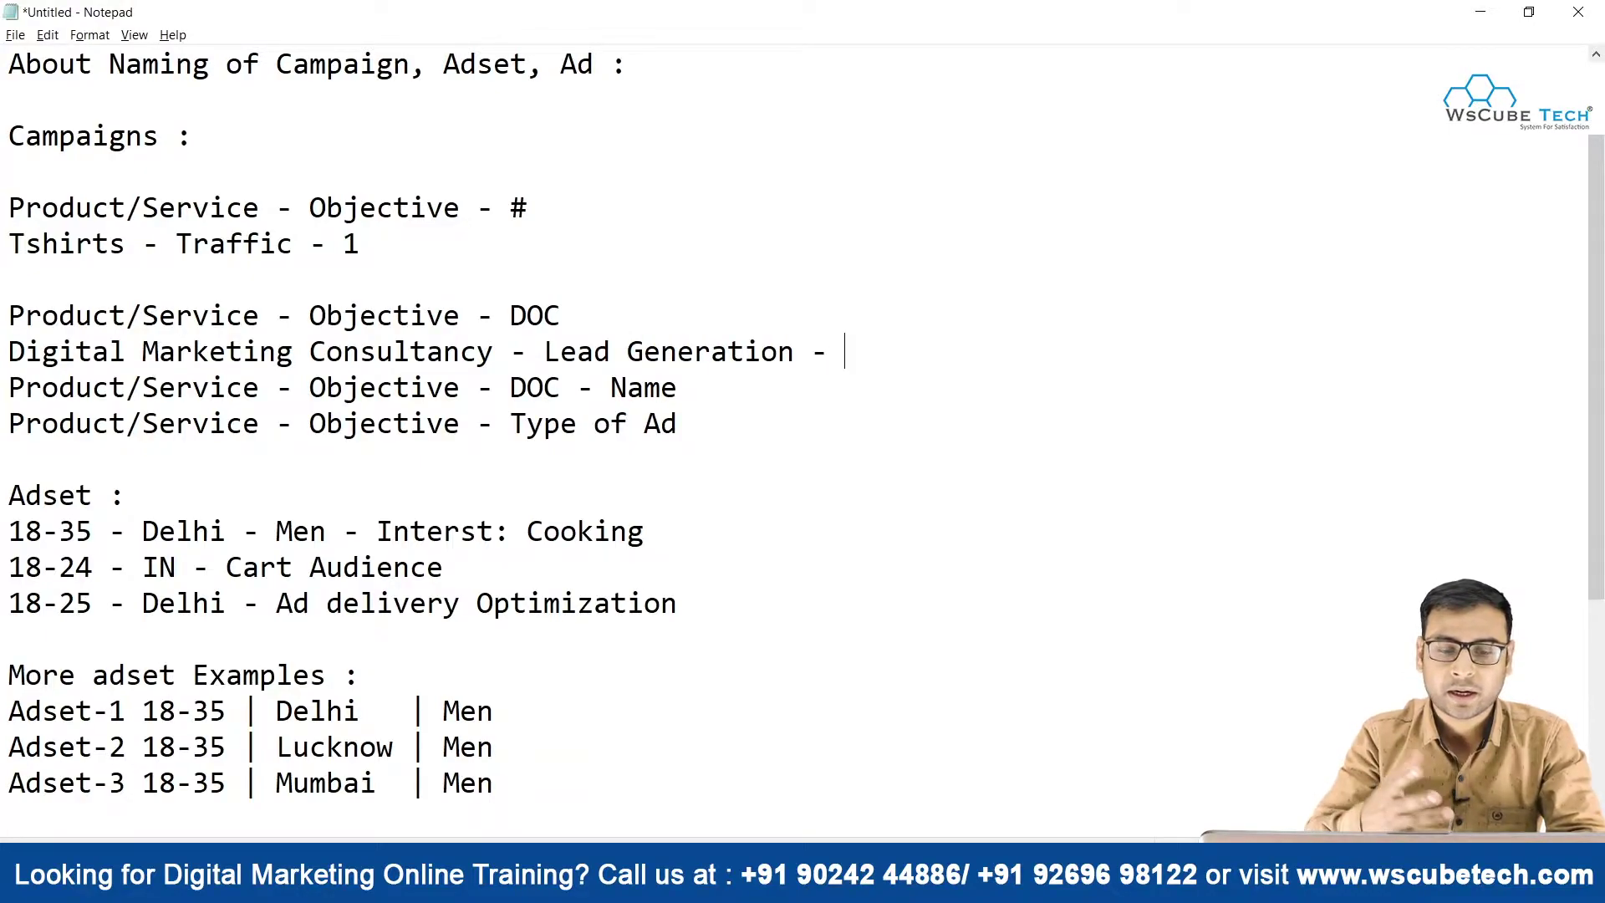
{"action": "type", "text": "21/"}
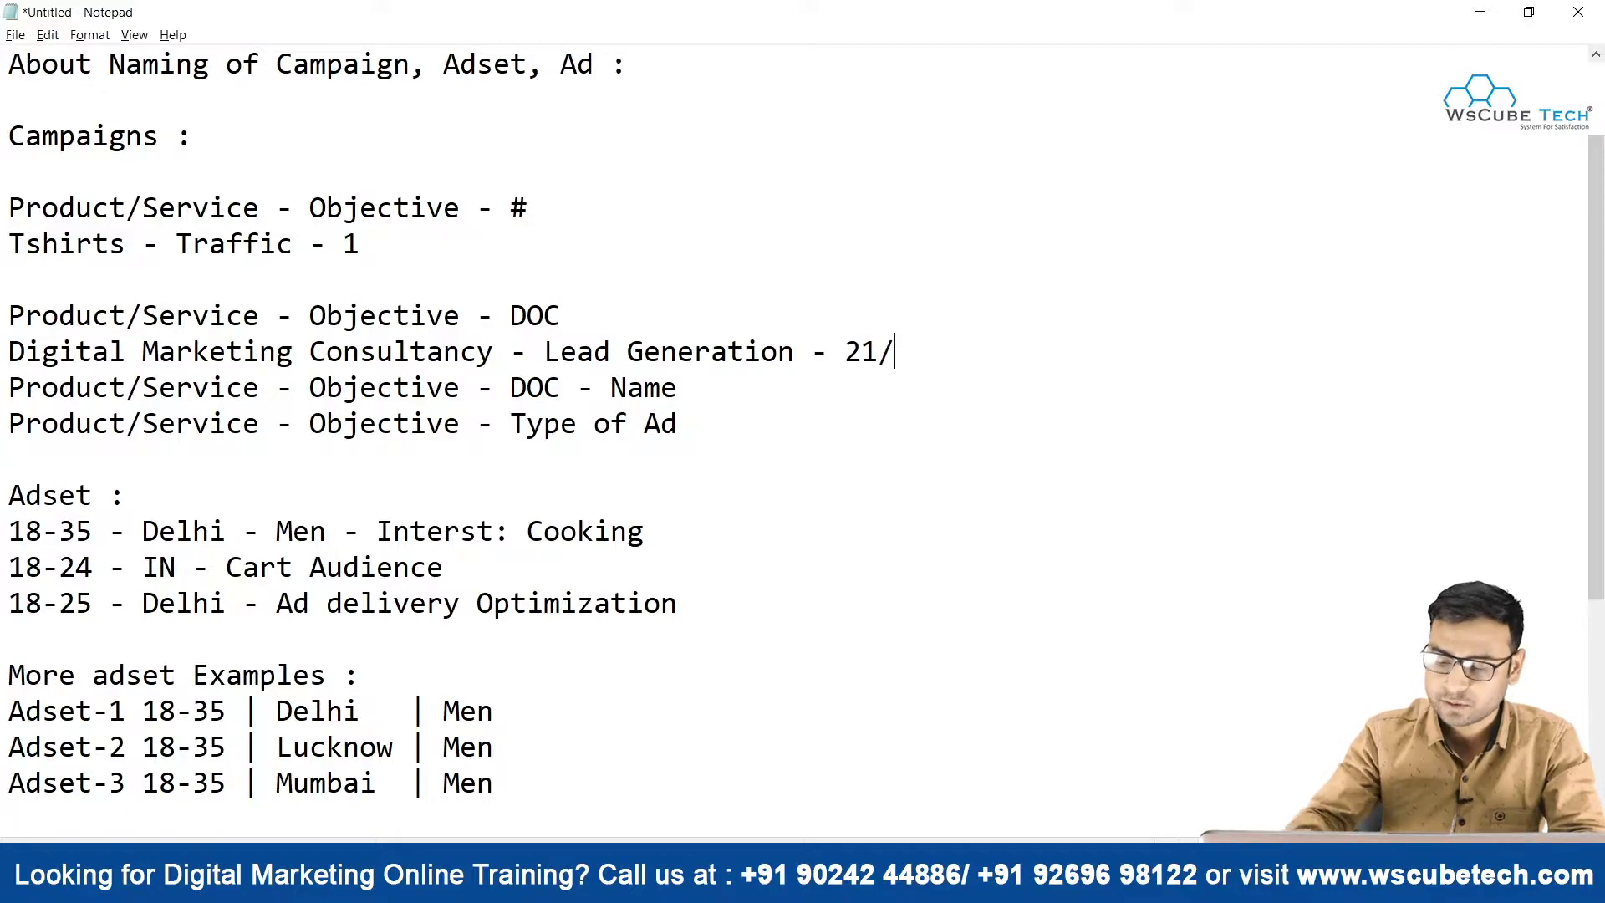
{"action": "type", "text": "01/2021"}
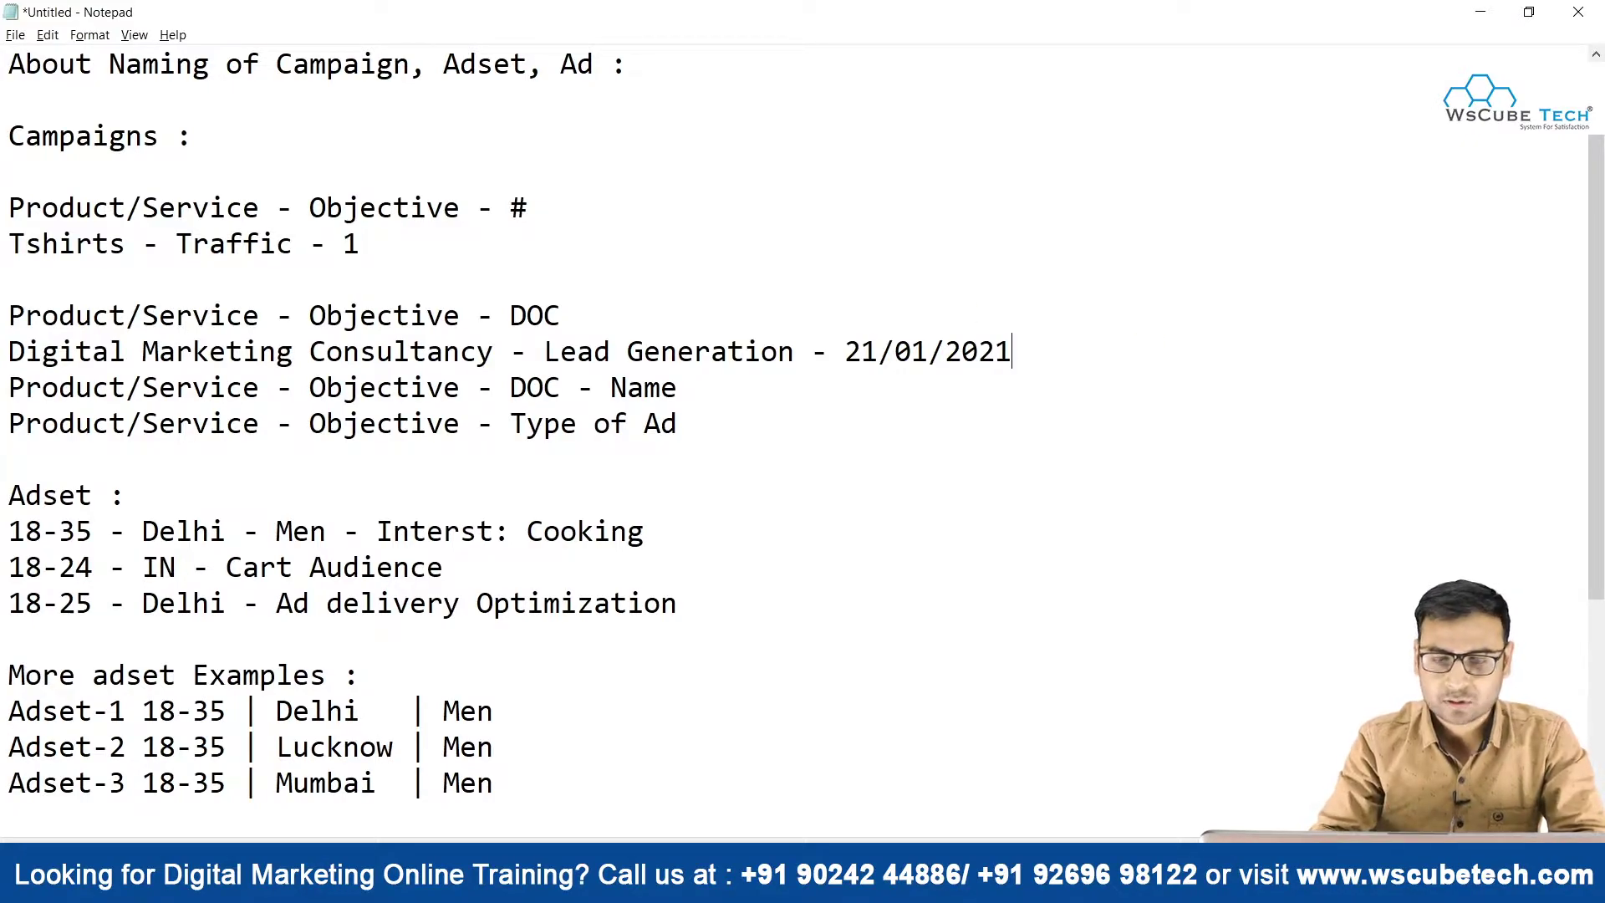
Add a second example, Lead Generation - DMC - 21/01/2021, on the next line
{"action": "key", "text": "Return"}
{"action": "type", "text": "Lead Generation"}
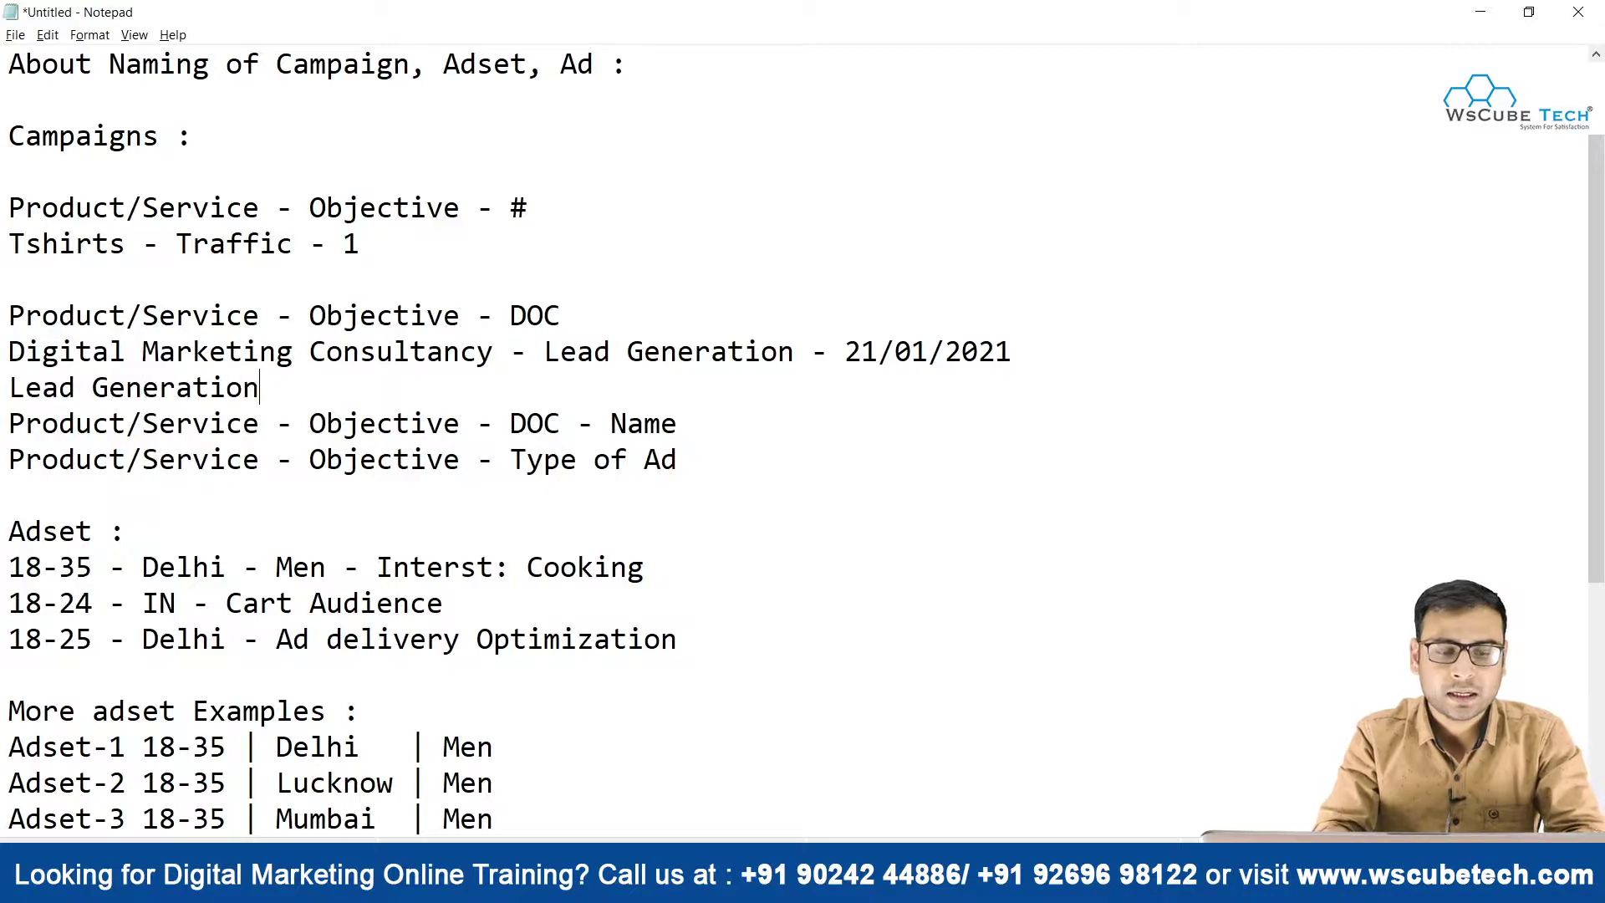
{"action": "type", "text": " - DM"}
{"action": "type", "text": "C"}
{"action": "key", "text": "BackSpace"}
{"action": "type", "text": "DMC - 21/01/2021"}
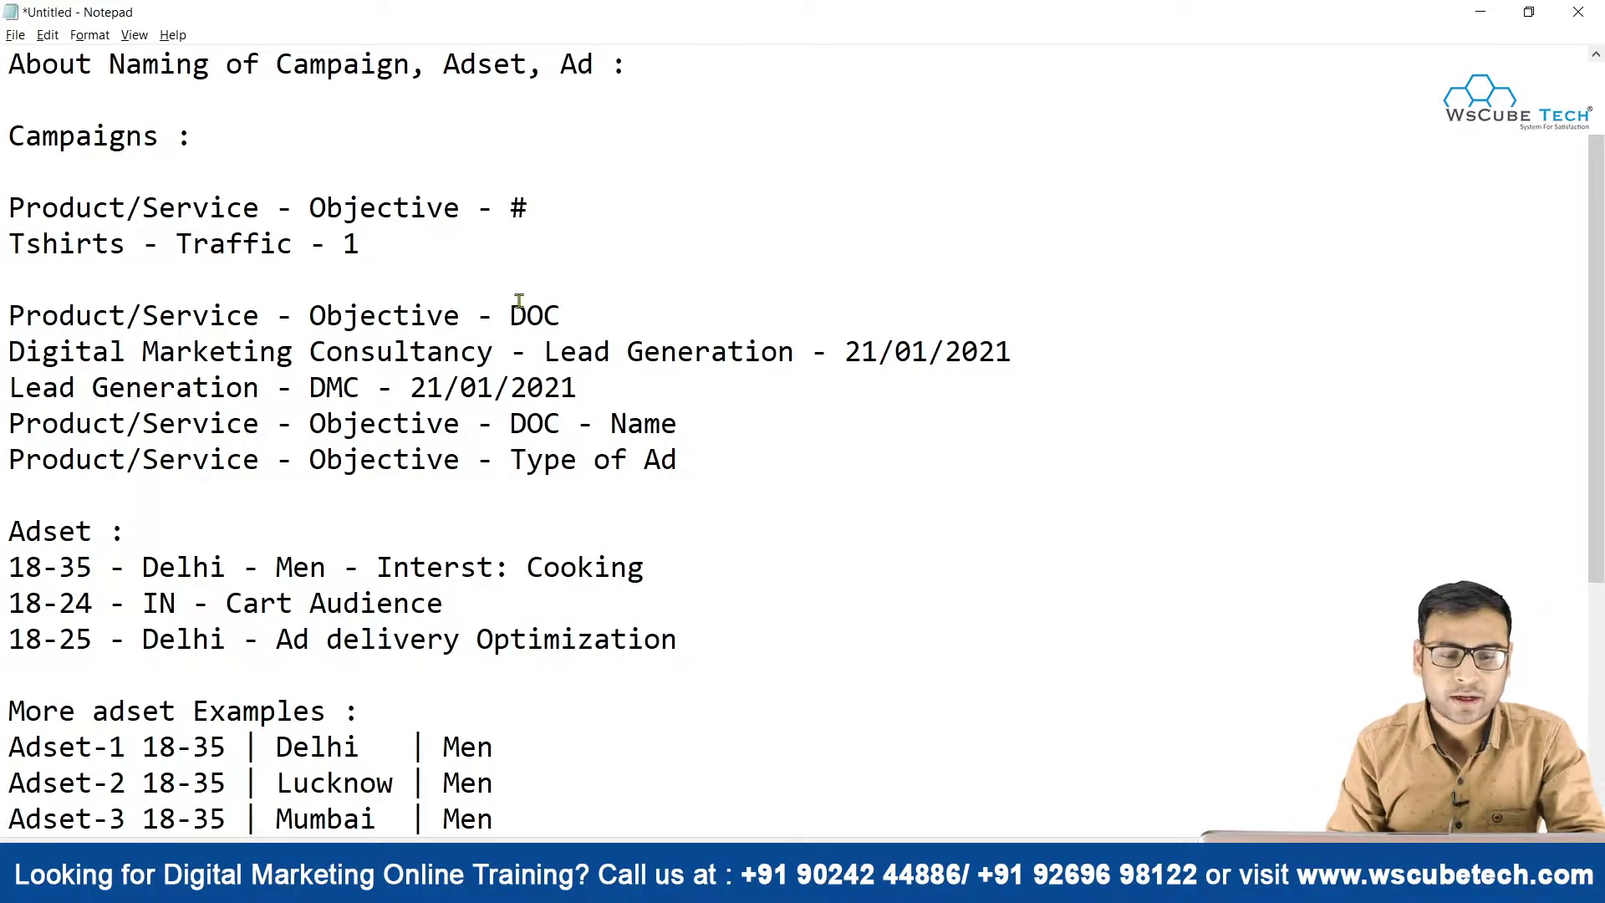
{"action": "key", "text": "Return"}
{"action": "key", "text": "Up"}
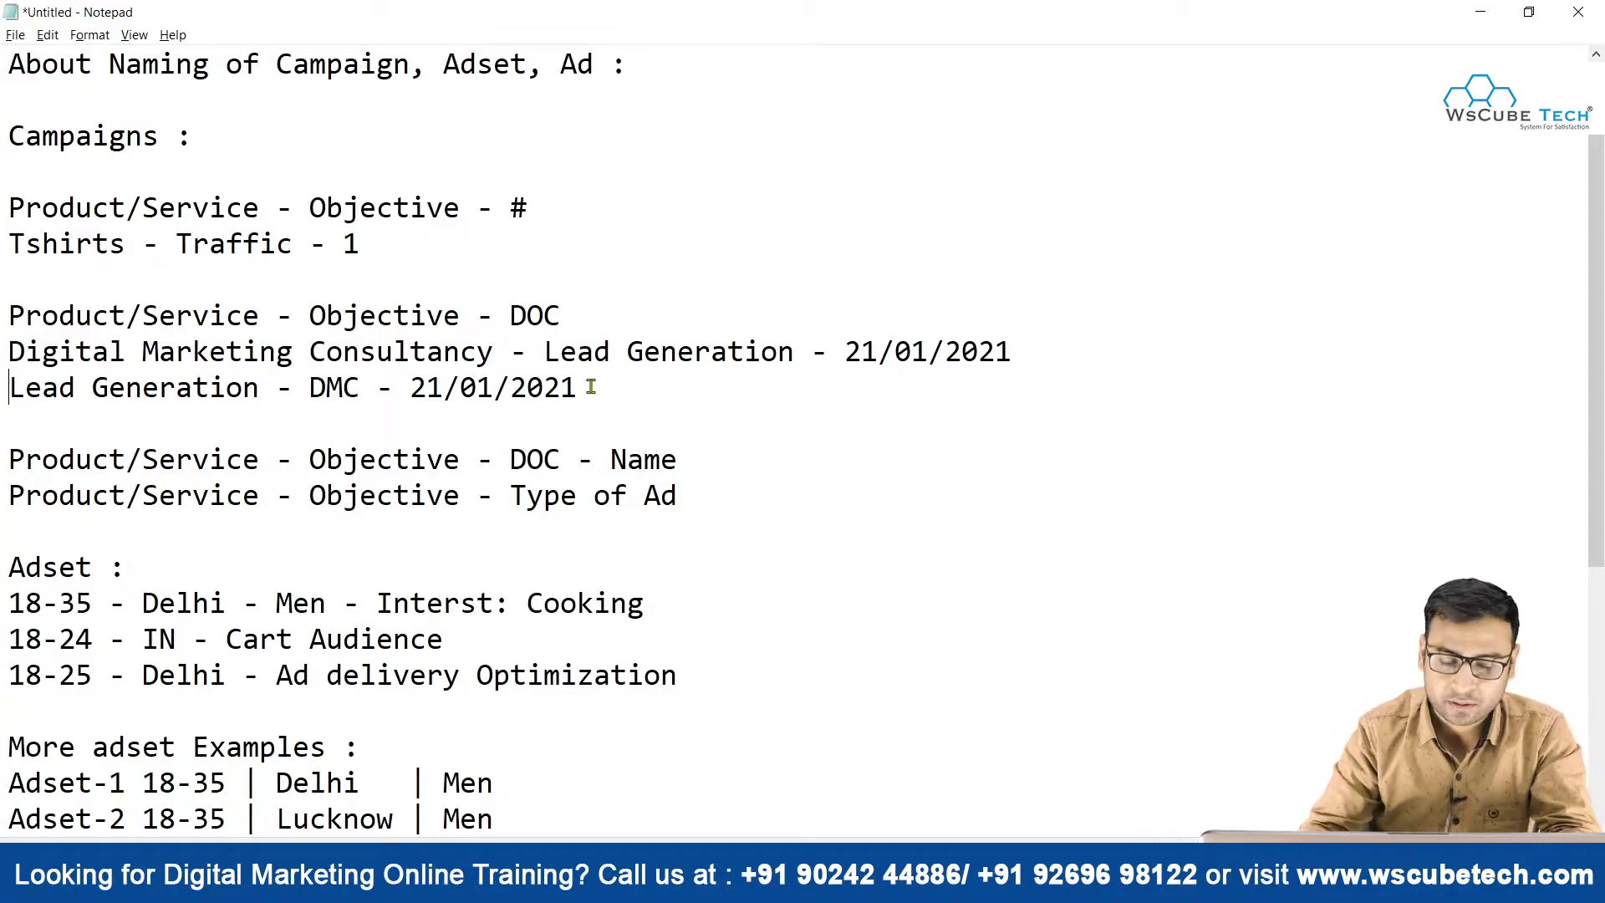
Remove the extra blank line and paste a copy of the Digital Marketing example under DOC - Name
{"action": "left_click", "coordinate": [591, 386]}
{"action": "key", "text": "Delete"}
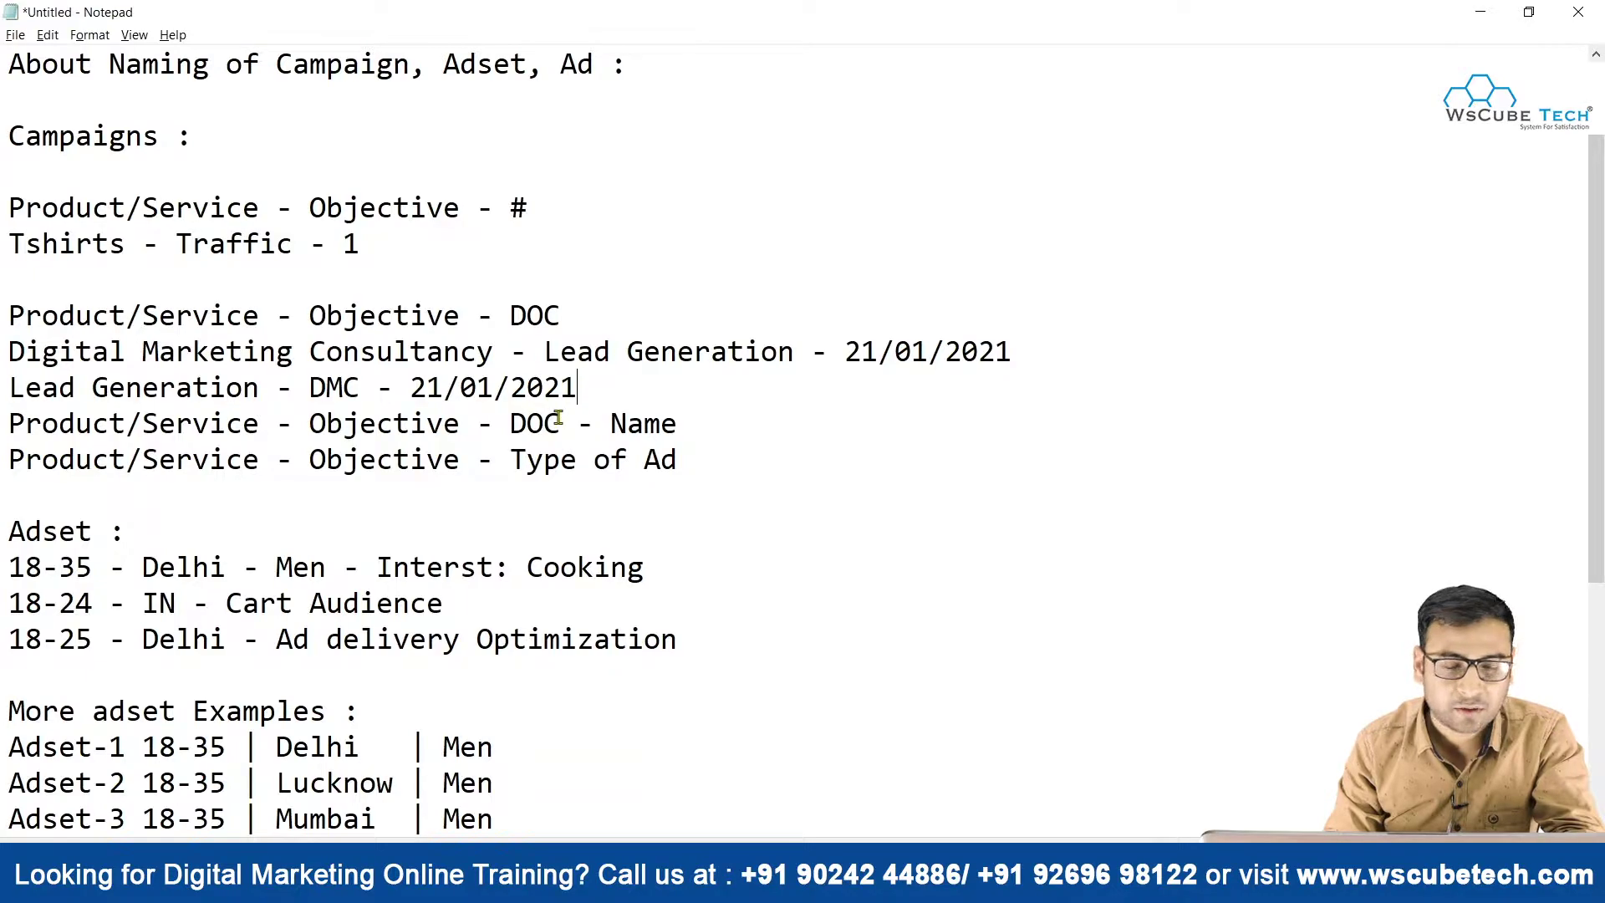
{"action": "left_click", "coordinate": [698, 427]}
{"action": "key", "text": "Return"}
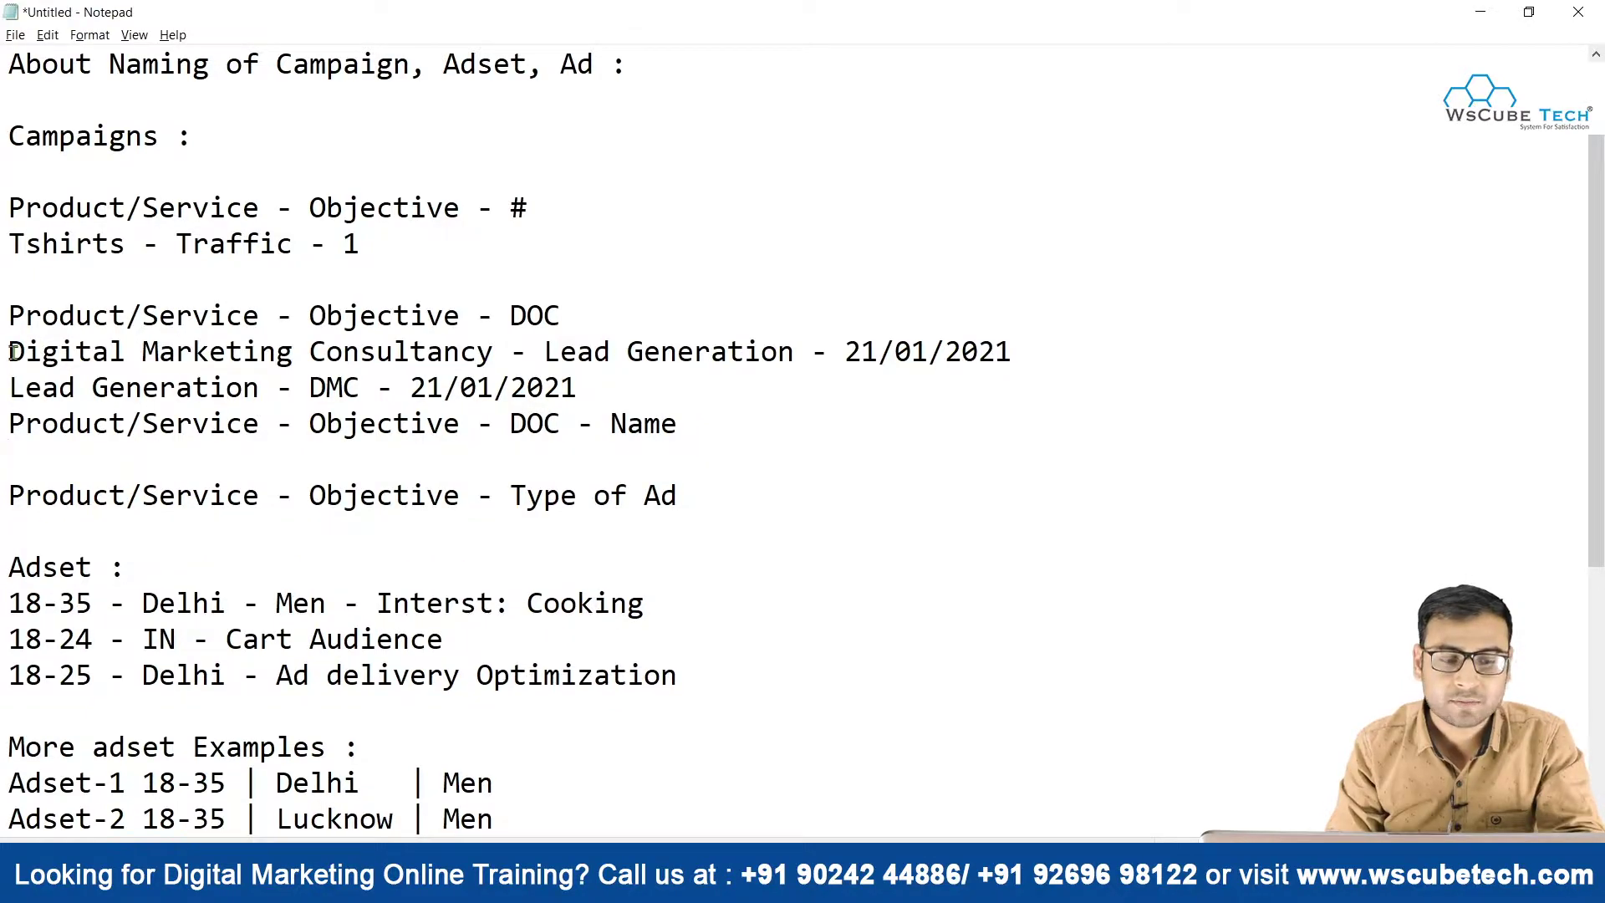
{"action": "left_click_drag", "start_coordinate": [9, 352], "coordinate": [1020, 351]}
{"action": "key", "text": "ctrl+c"}
{"action": "left_click", "coordinate": [396, 459]}
{"action": "key", "text": "ctrl+v"}
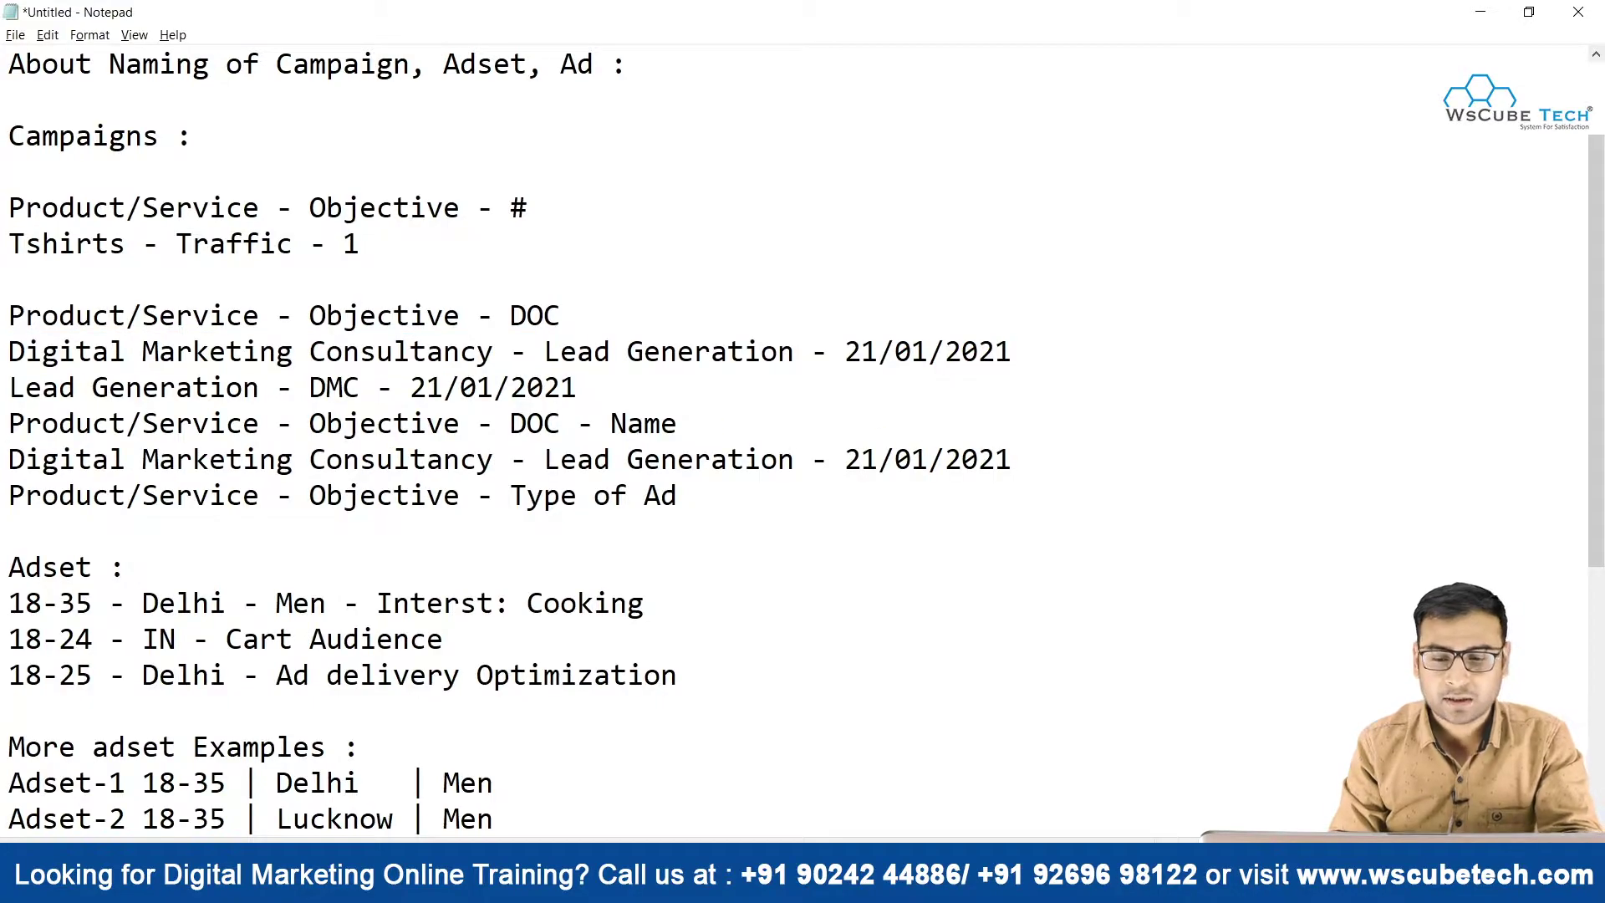
Edit the pasted line into DMC - LG - 21/01/2021 followed by a person's name
{"action": "type", "text": "- Umar"}
{"action": "left_click_drag", "start_coordinate": [494, 459], "coordinate": [8, 459]}
{"action": "type", "text": "DMC"}
{"action": "key", "text": "ctrl+Right"}
{"action": "key", "text": "ctrl+Right"}
{"action": "key", "text": "ctrl+Right"}
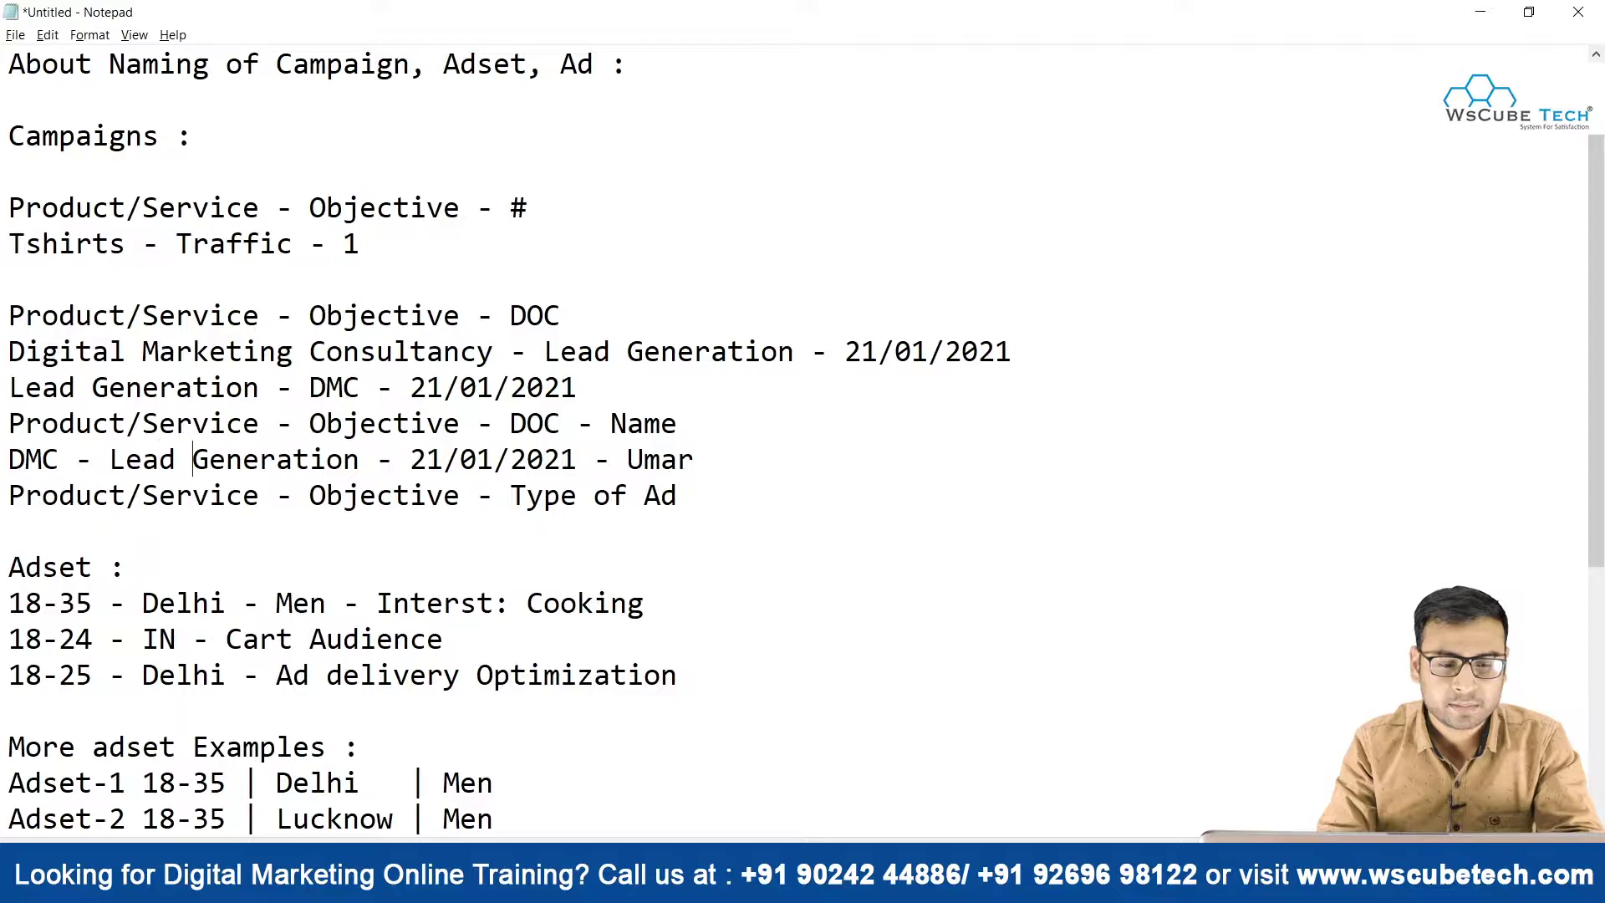
{"action": "key", "text": "ctrl+BackSpace"}
{"action": "key", "text": "BackSpace"}
{"action": "key", "text": "BackSpace"}
{"action": "key", "text": "BackSpace"}
{"action": "key", "text": "BackSpace"}
{"action": "key", "text": "BackSpace"}
{"action": "key", "text": "BackSpace"}
{"action": "key", "text": "BackSpace"}
{"action": "key", "text": "BackSpace"}
{"action": "key", "text": "BackSpace"}
{"action": "key", "text": "BackSpace"}
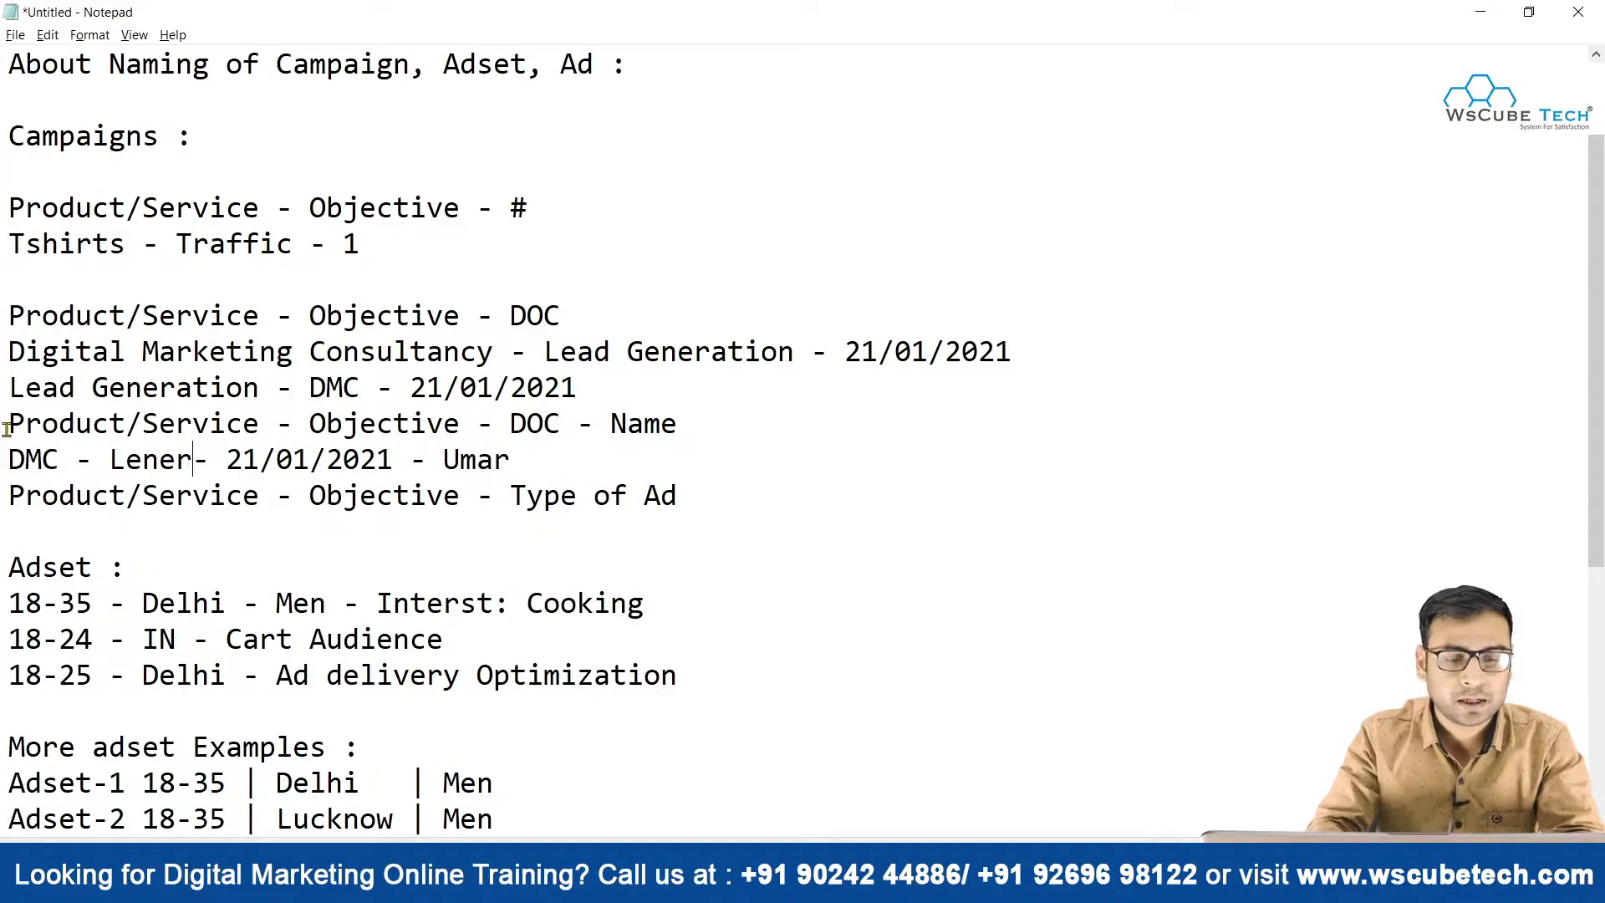
{"action": "type", "text": "G"}
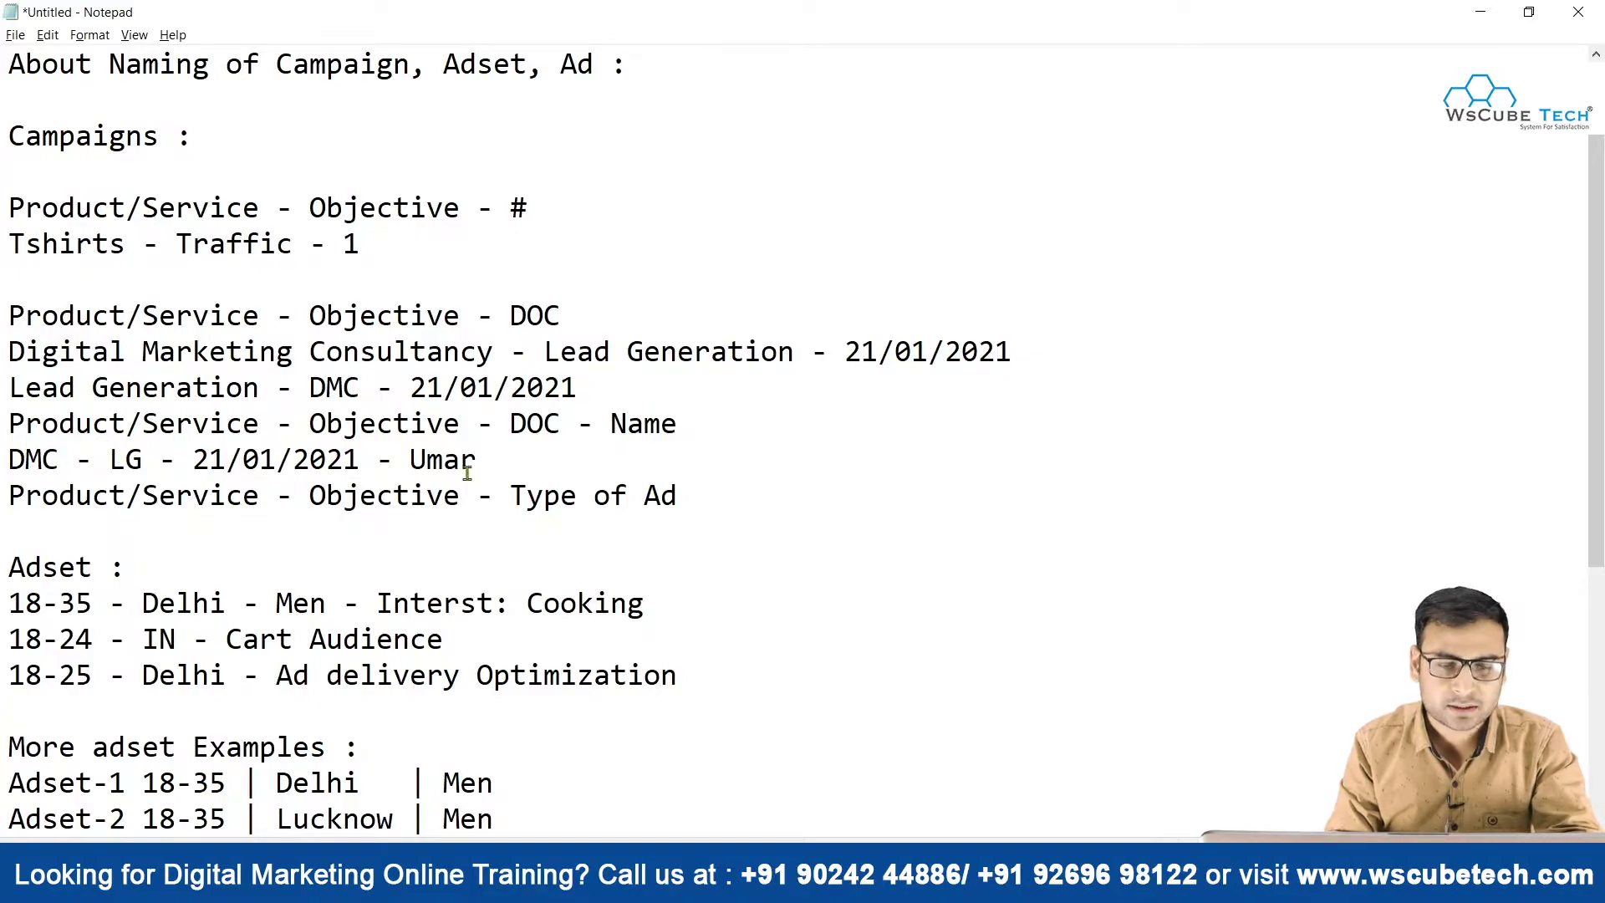
Add a second example, DMCourse - LG - 21/01/2021, ending with a person's name
{"action": "left_click", "coordinate": [478, 460]}
{"action": "key", "text": "Return"}
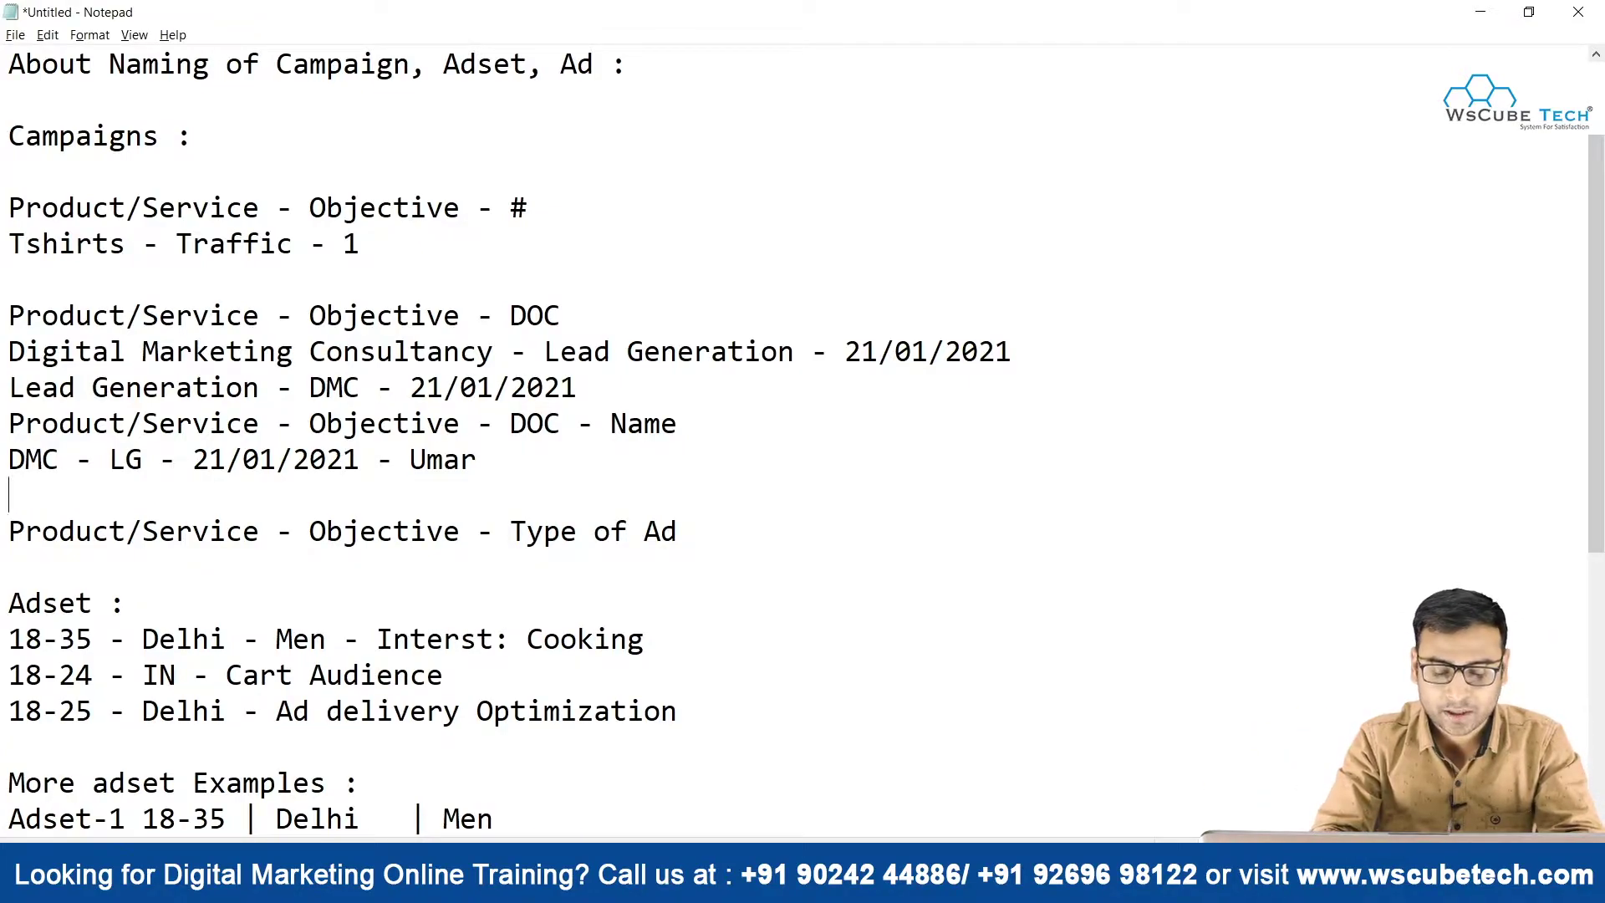
{"action": "type", "text": "DMCourse"}
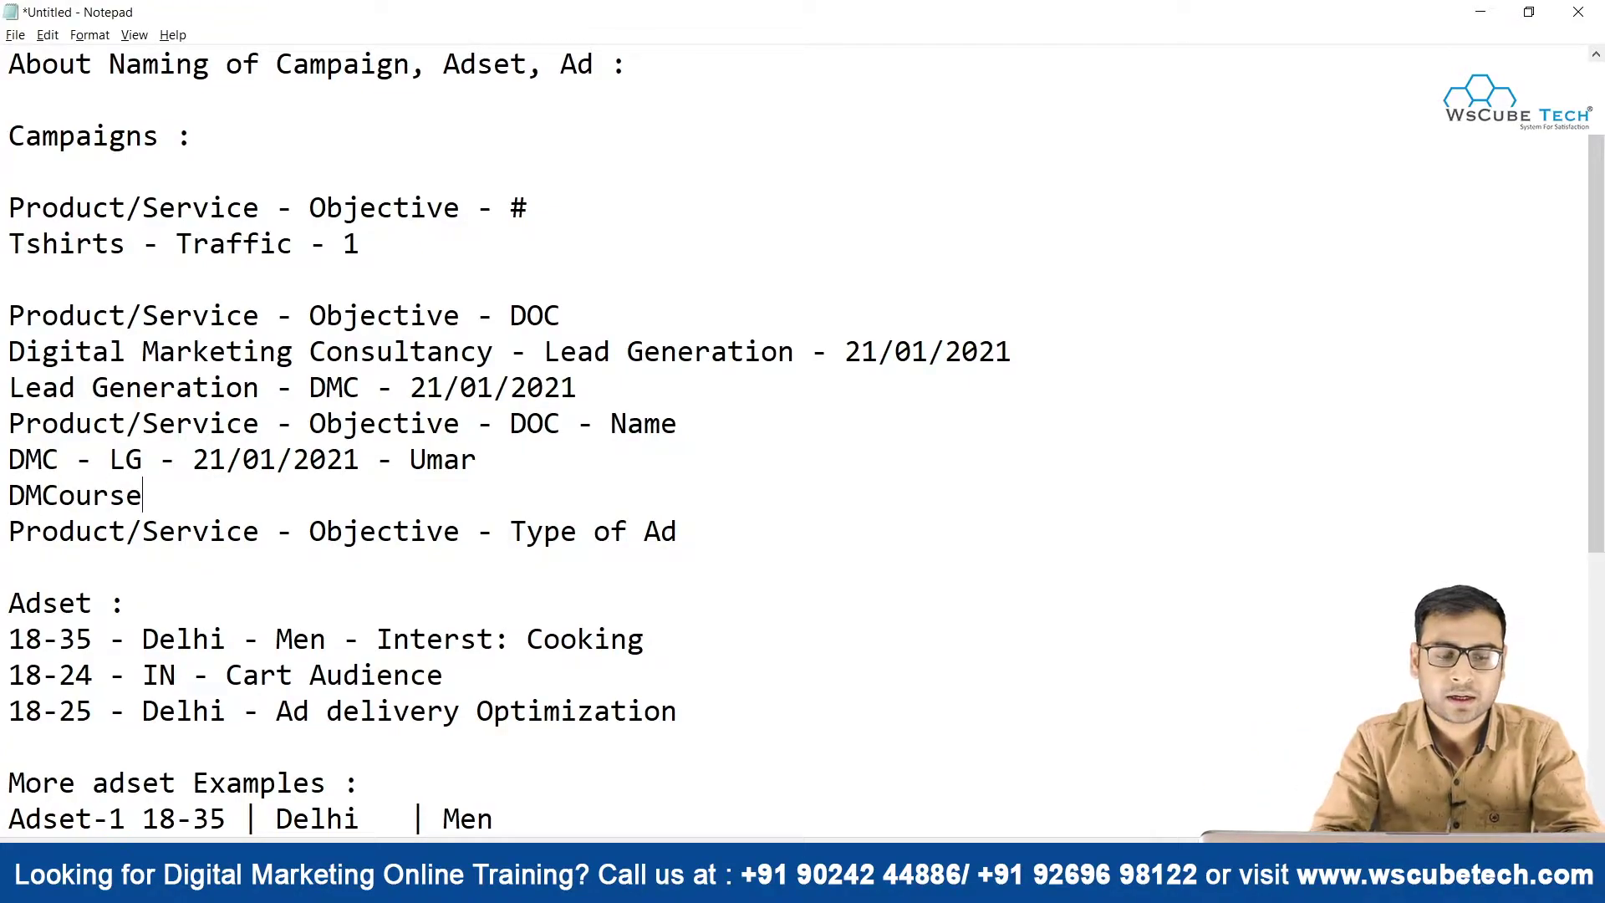
{"action": "type", "text": " - LG"}
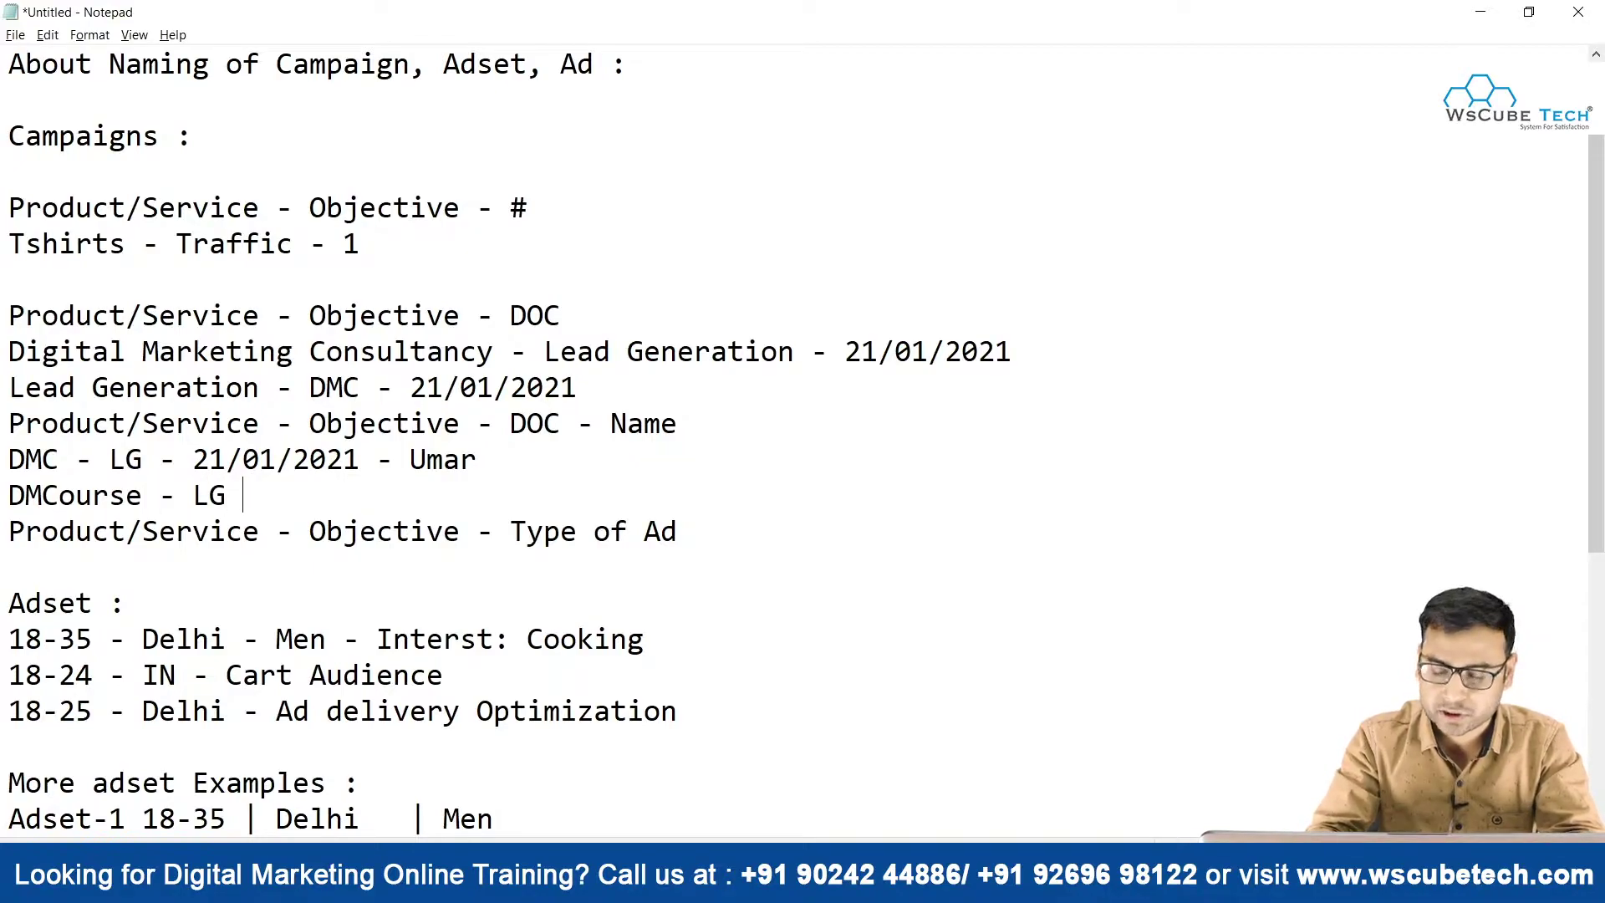
{"action": "type", "text": " - 21/01/2021 - Ram"}
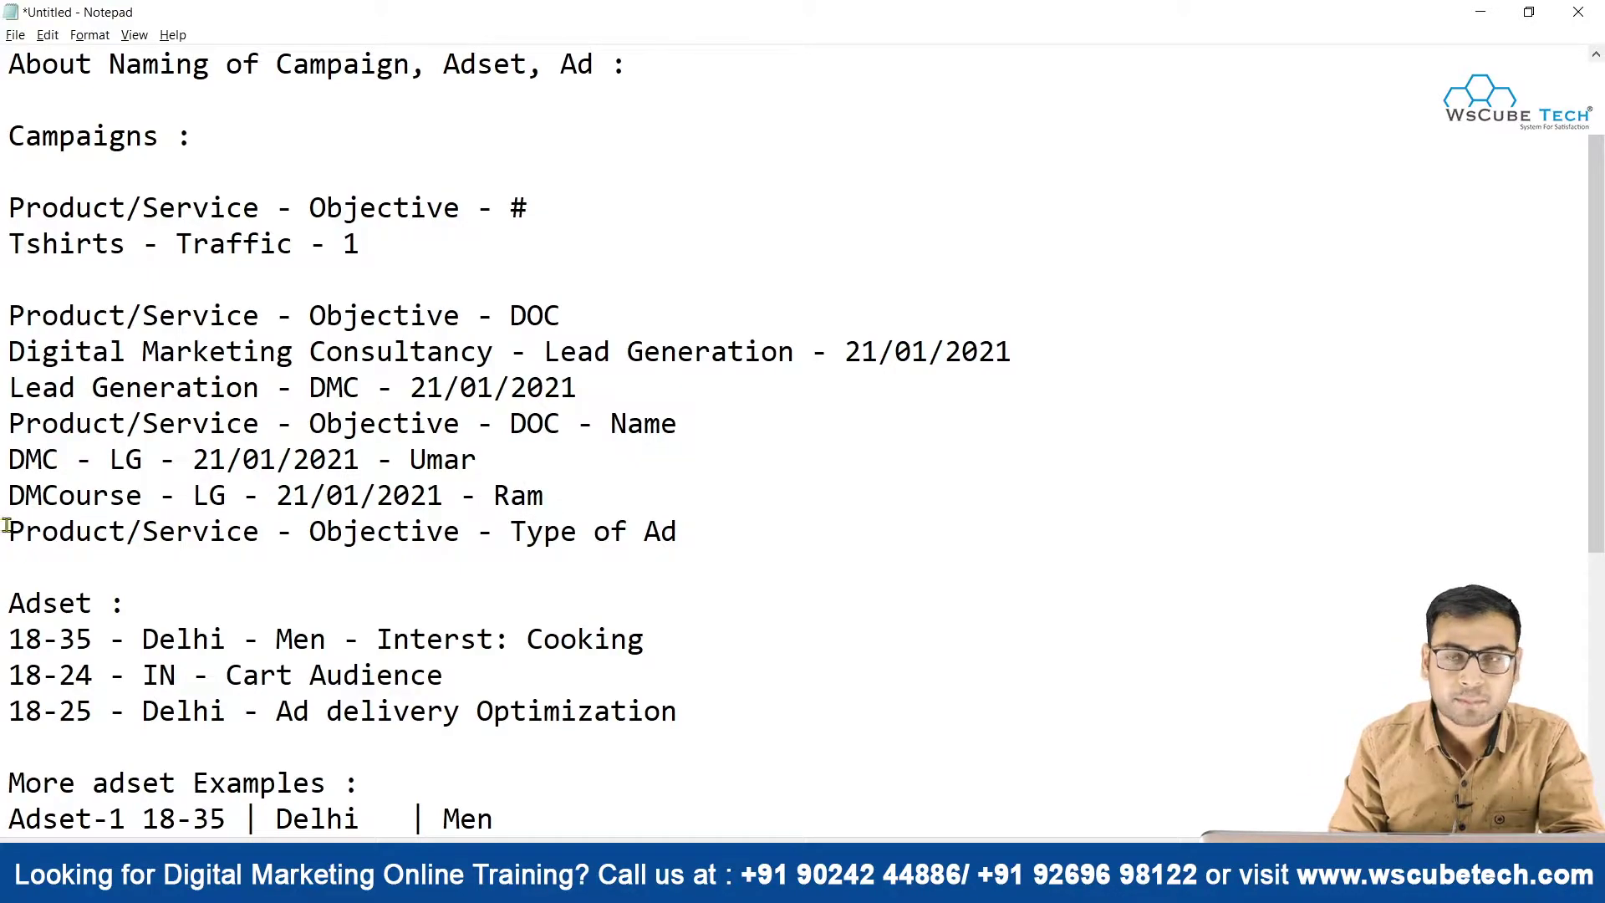
{"action": "scroll", "coordinate": [485, 517], "scroll_direction": "down", "scroll_amount": 1}
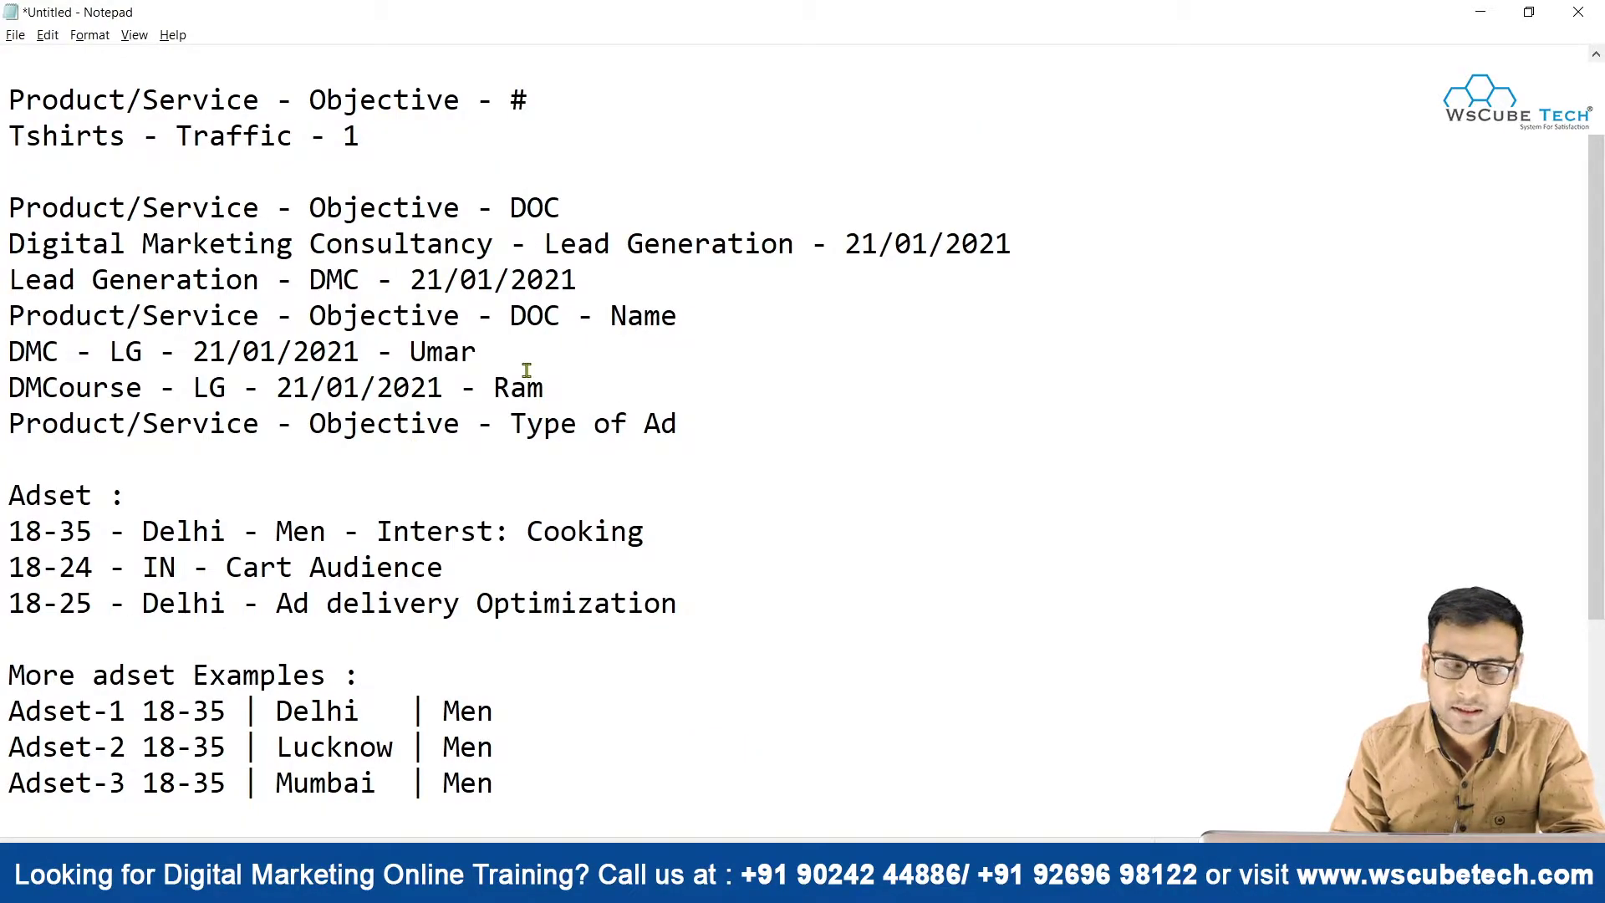
Type the example Iphone covers - Conv. - Caraousal Ads under Type of Ad
{"action": "left_click", "coordinate": [55, 452]}
{"action": "type", "text": "Iphone vo"}
{"action": "type", "text": "ce"}
{"action": "key", "text": "BackSpace"}
{"action": "key", "text": "BackSpace"}
{"action": "key", "text": "BackSpace"}
{"action": "key", "text": "BackSpace"}
{"action": "type", "text": "covers "}
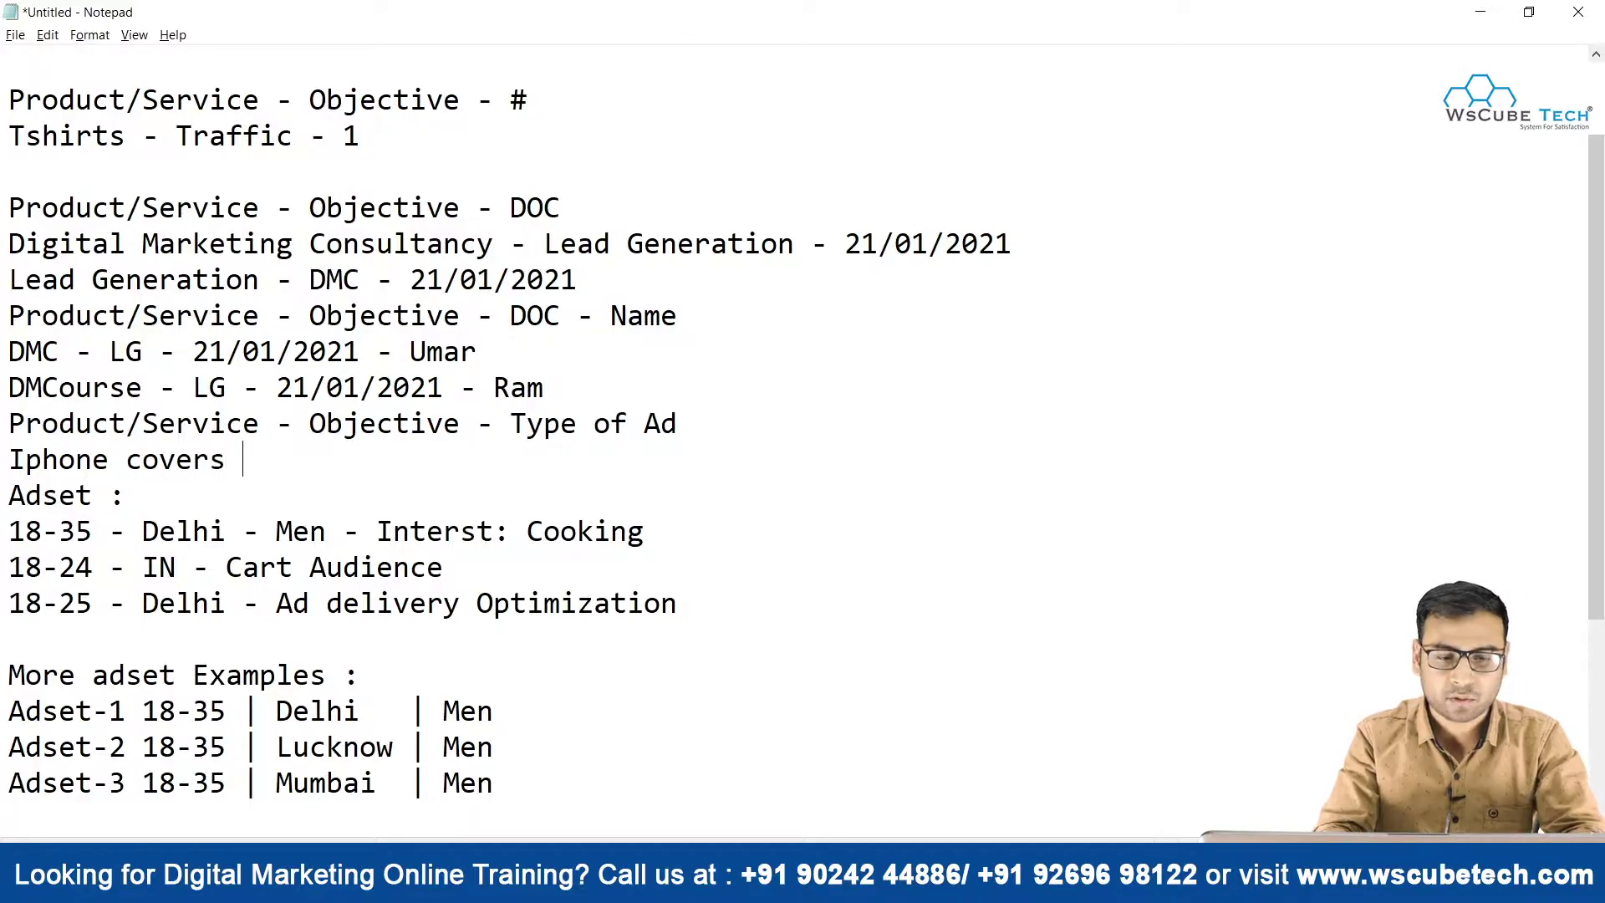
{"action": "type", "text": "- C"}
{"action": "key", "text": "BackSpace"}
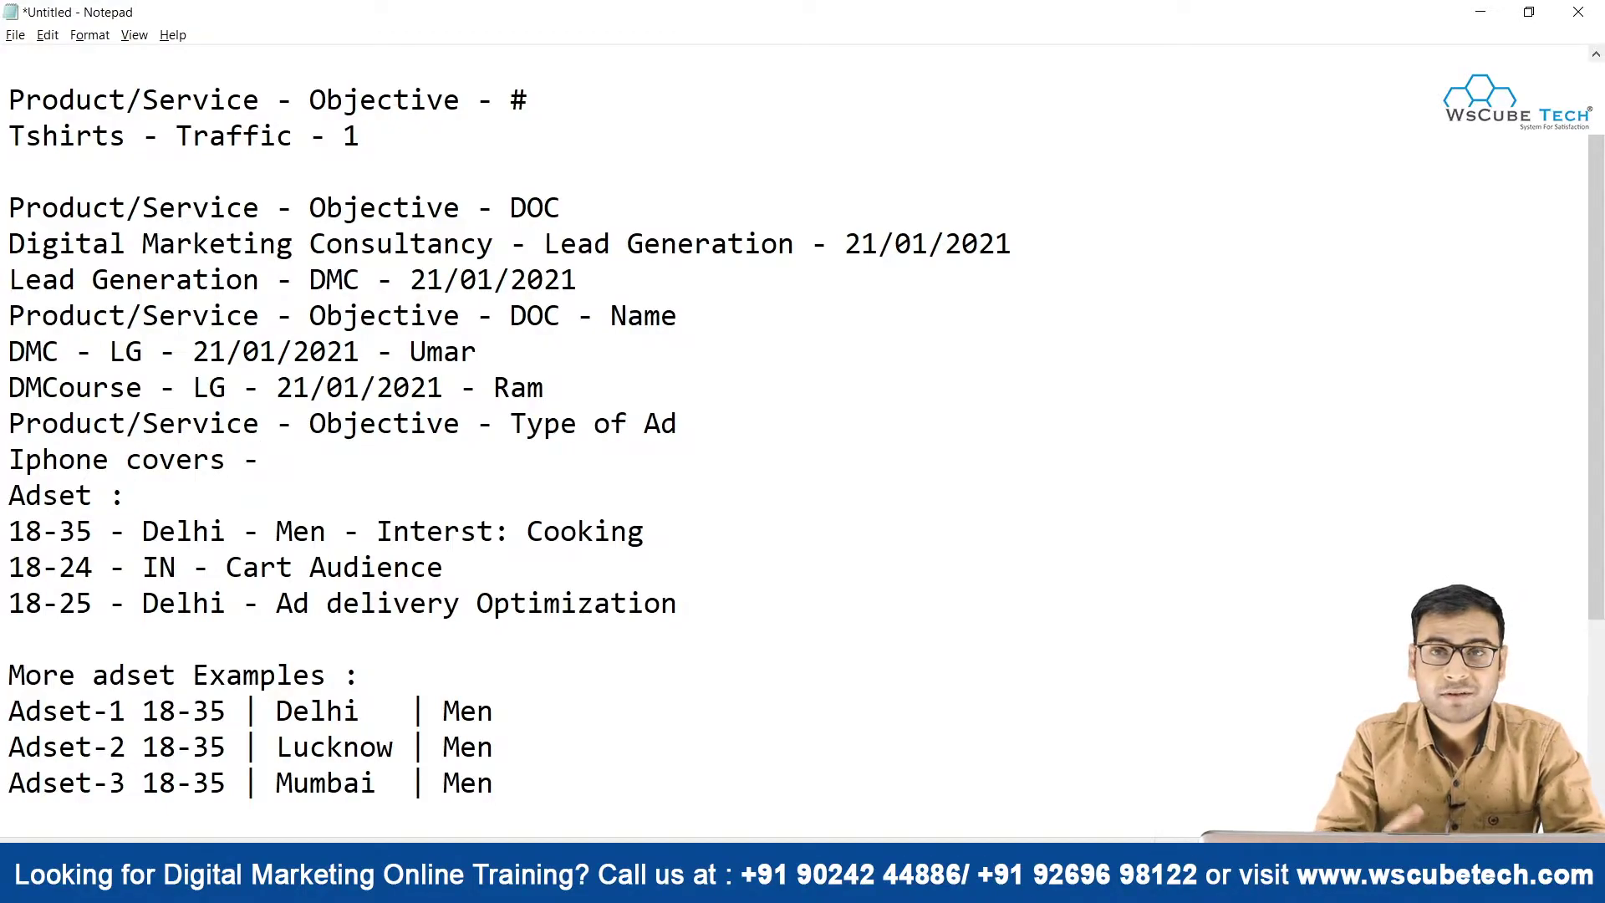
{"action": "type", "text": "Conv. "}
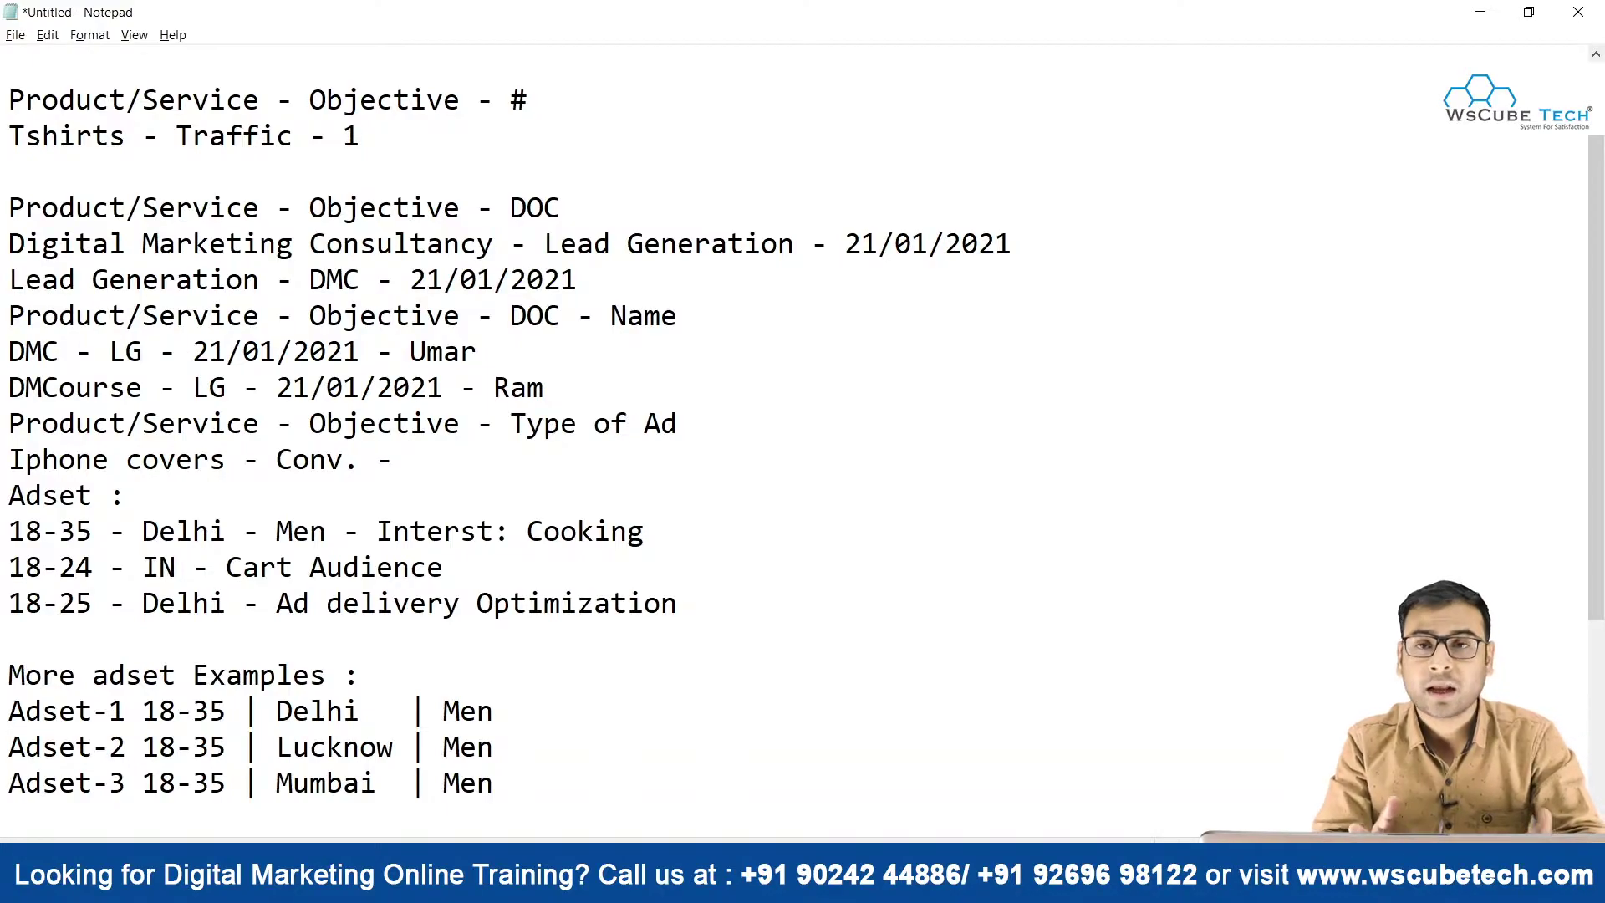
{"action": "type", "text": "- Cara"}
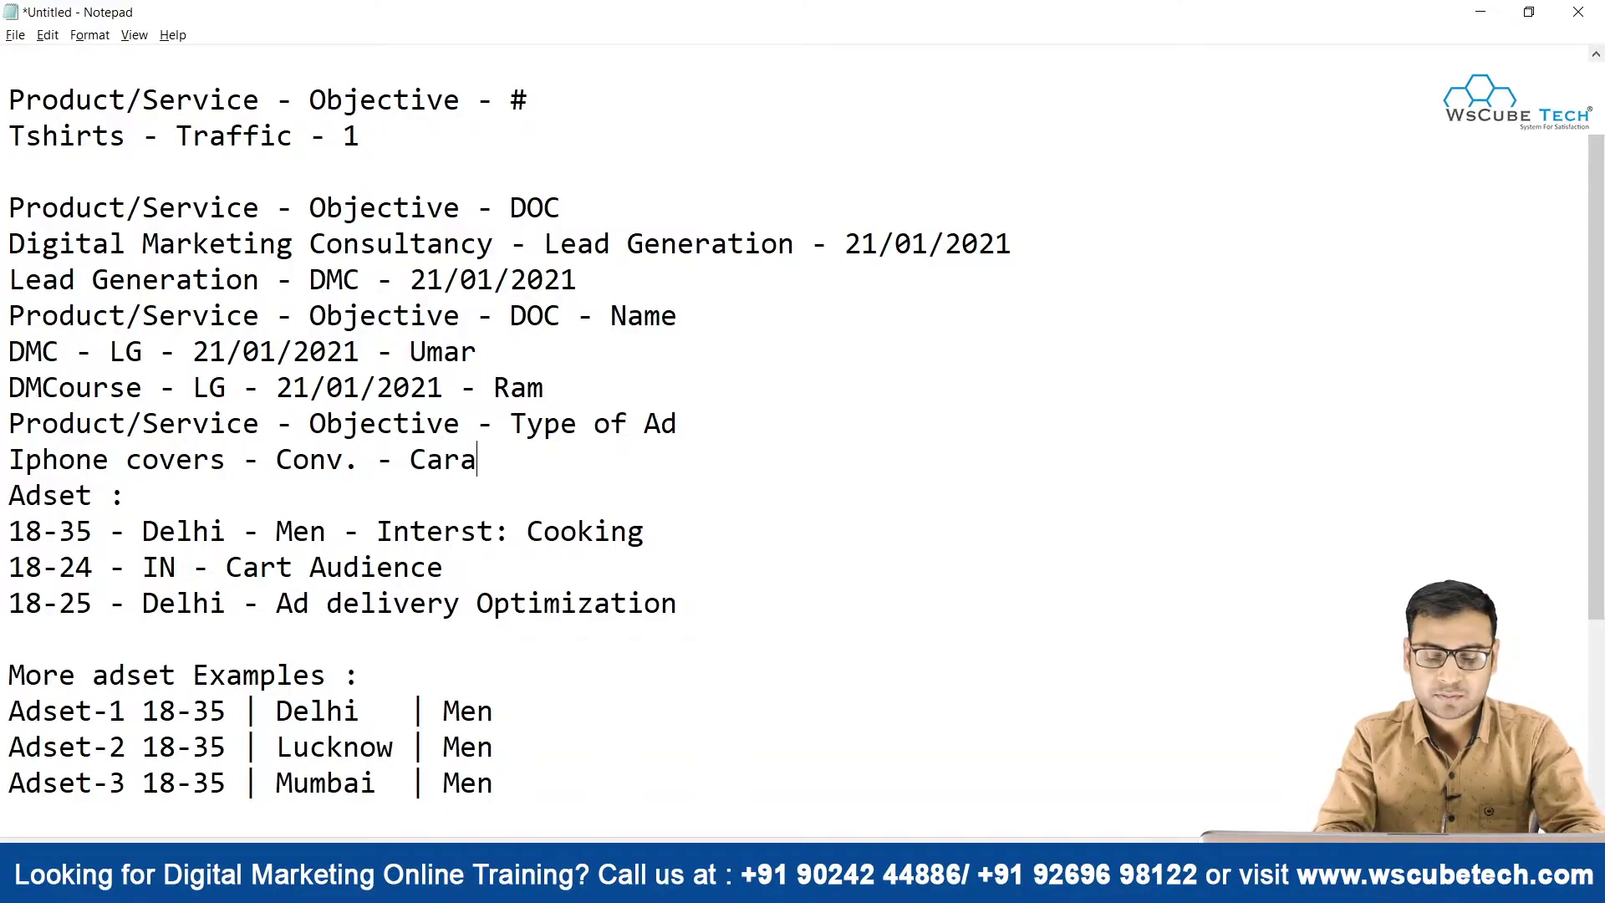
{"action": "type", "text": "ousal Ads"}
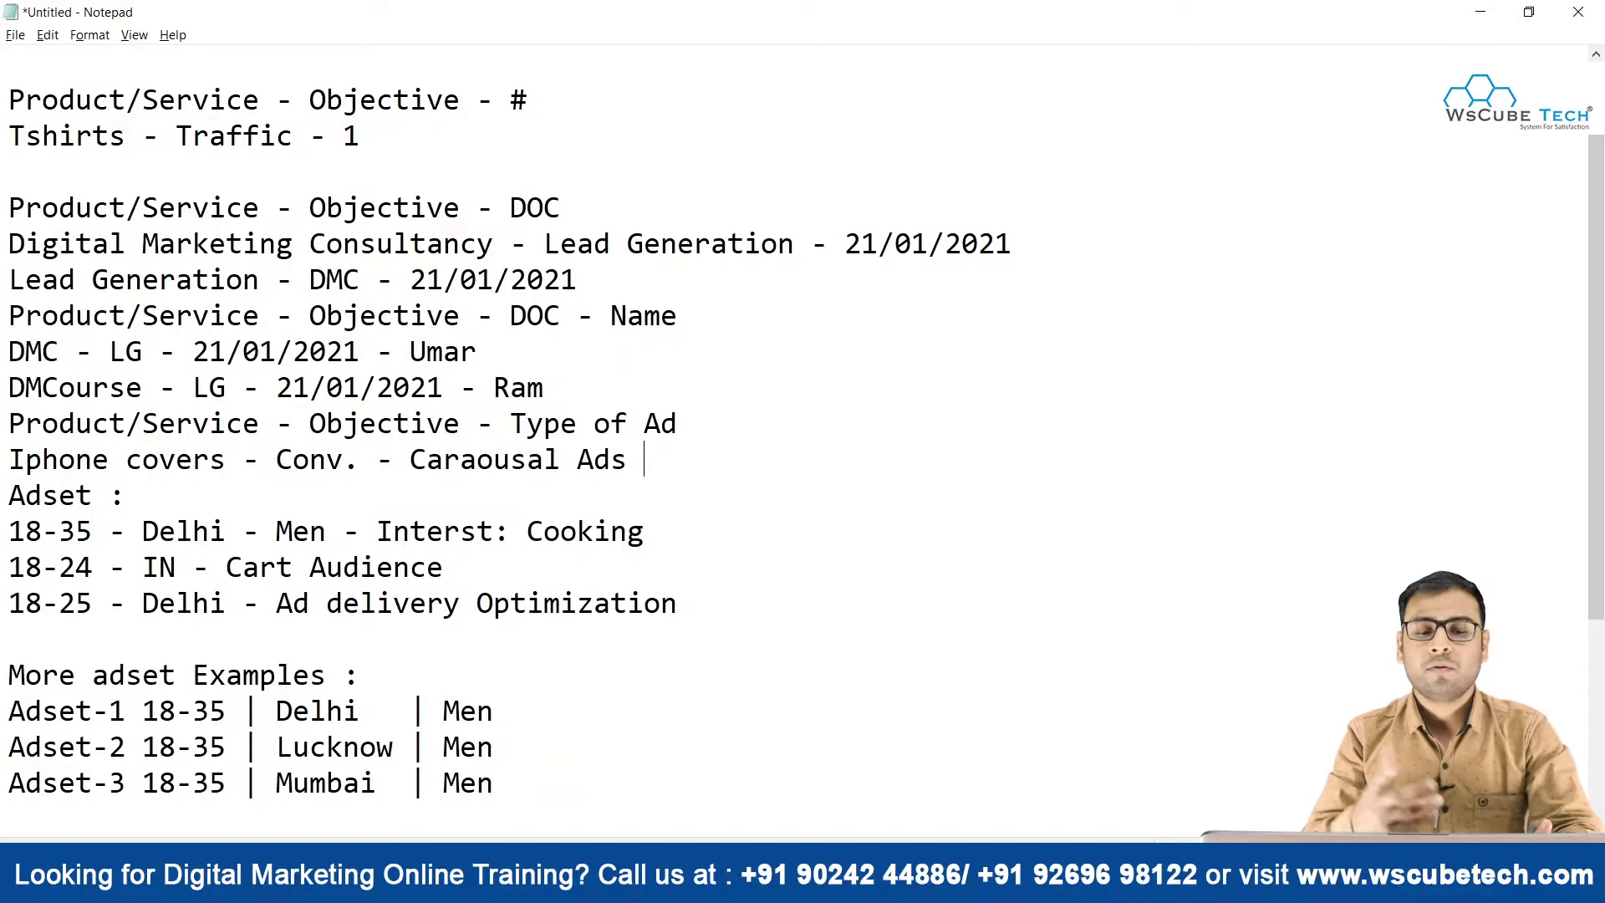
Duplicate that example with the ad type changed to Video, then switch to Ads Manager
{"action": "key", "text": "shift+Left"}
{"action": "key", "text": "shift+Left"}
{"action": "key", "text": "shift+Left"}
{"action": "key", "text": "shift+Left"}
{"action": "key", "text": "shift+Left"}
{"action": "key", "text": "shift+Left"}
{"action": "key", "text": "shift+Left"}
{"action": "key", "text": "shift+Left"}
{"action": "key", "text": "shift+Left"}
{"action": "key", "text": "shift+Left"}
{"action": "key", "text": "shift+Left"}
{"action": "key", "text": "shift+Left"}
{"action": "key", "text": "shift+Left"}
{"action": "key", "text": "shift+Left"}
{"action": "key", "text": "shift+Left"}
{"action": "key", "text": "shift+Left"}
{"action": "key", "text": "shift+Left"}
{"action": "key", "text": "shift+Left"}
{"action": "key", "text": "shift+Left"}
{"action": "key", "text": "shift+Left"}
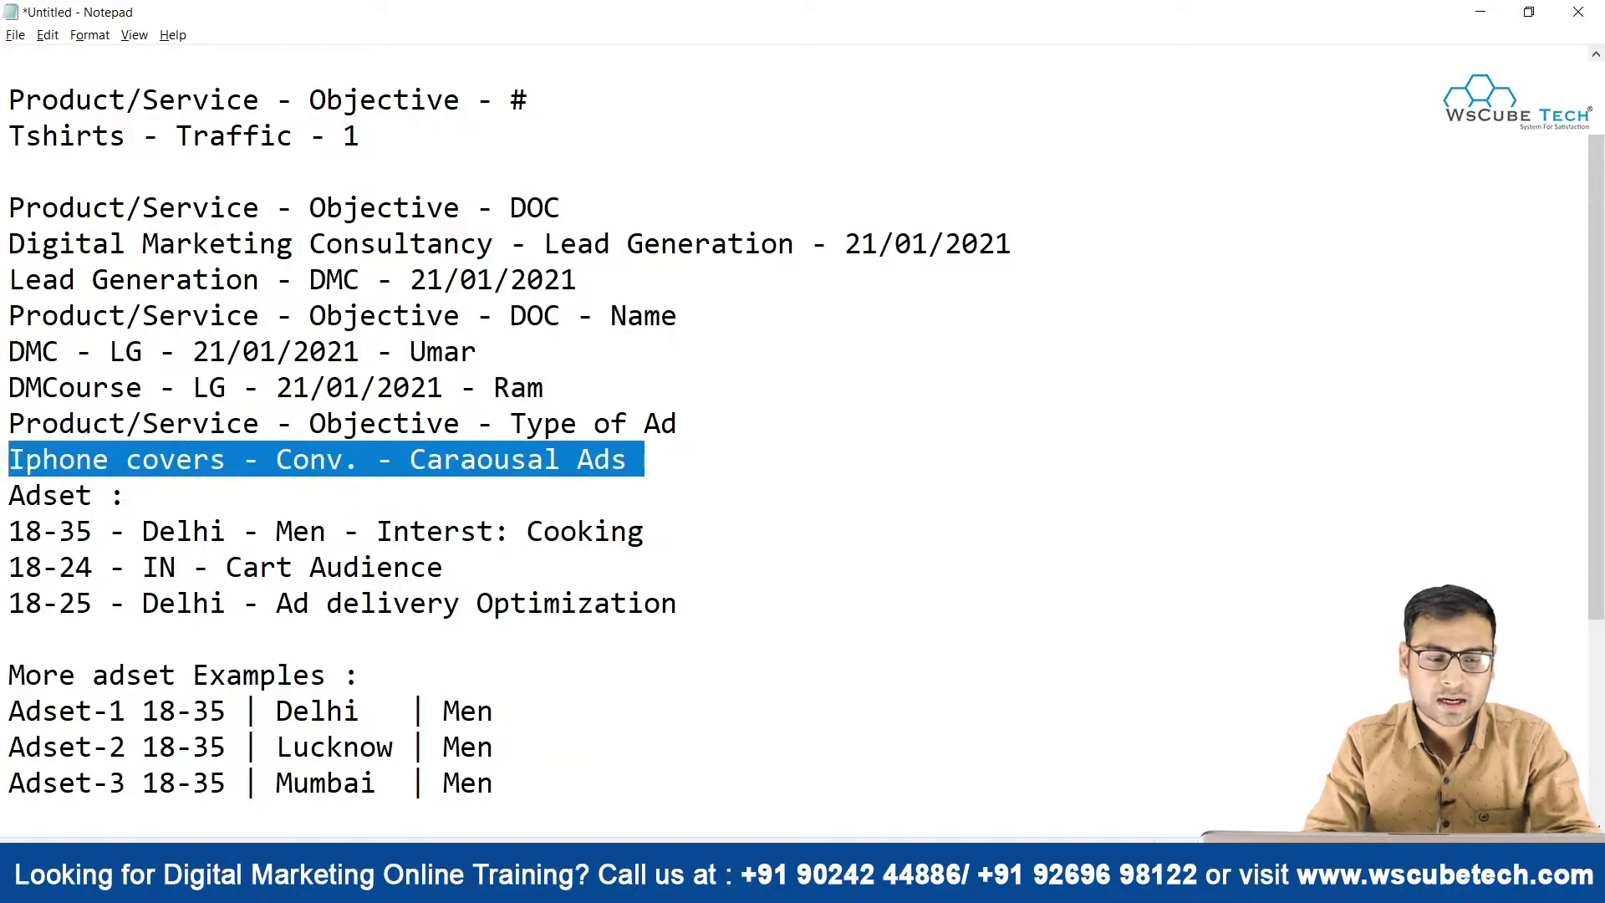
{"action": "key", "text": "ctrl+c"}
{"action": "key", "text": "End"}
{"action": "key", "text": "Return"}
{"action": "key", "text": "ctrl+v"}
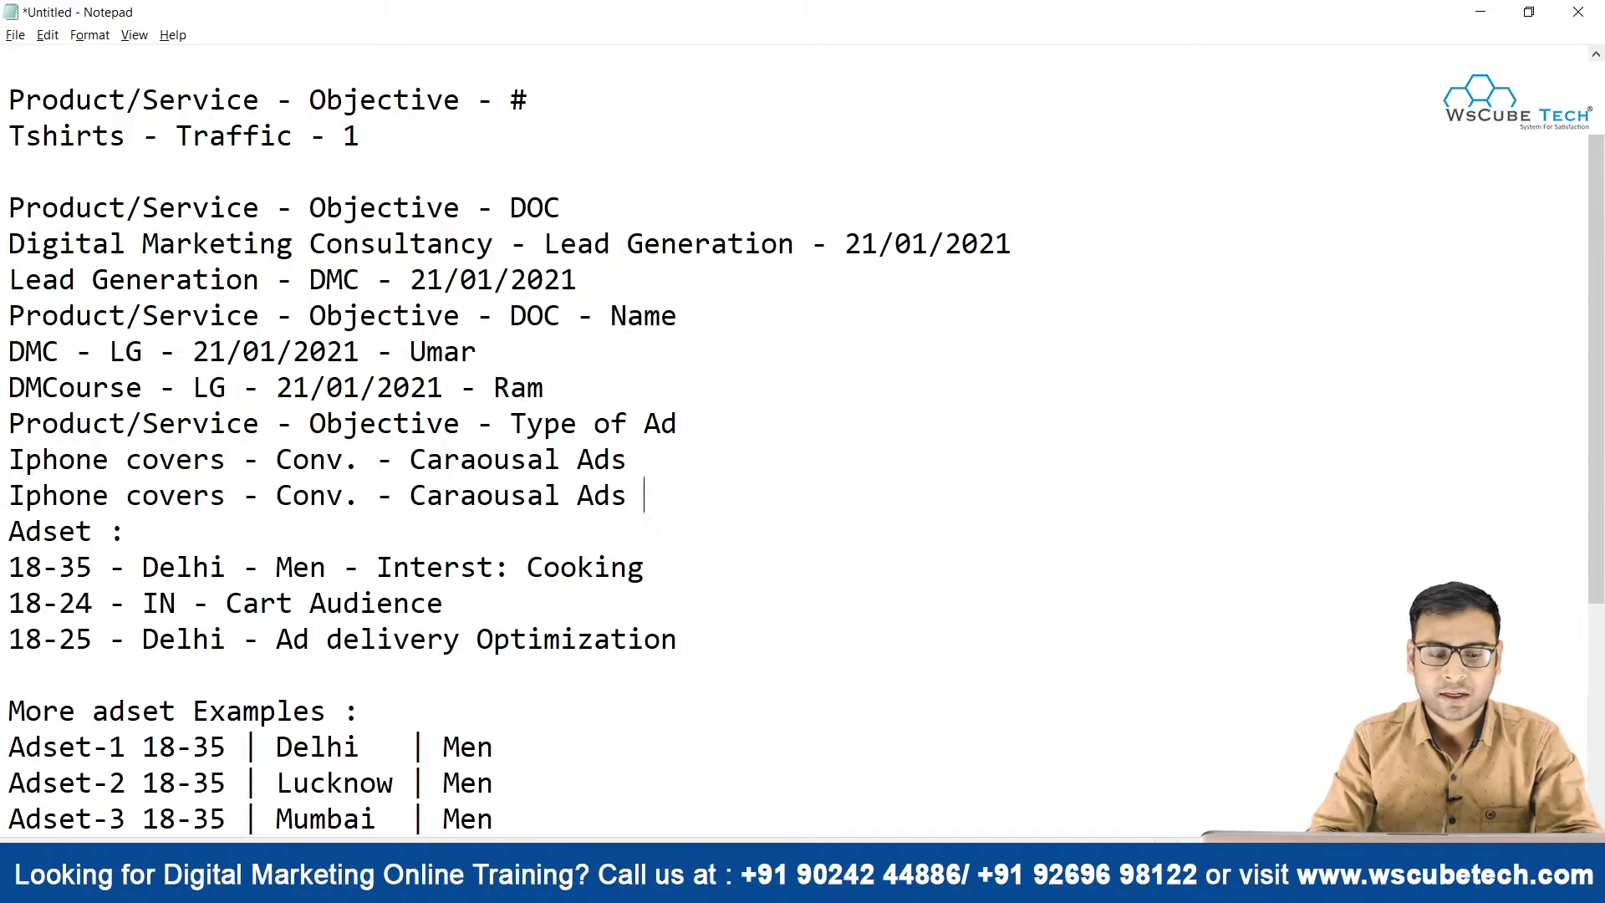
{"action": "key", "text": "shift+Left"}
{"action": "key", "text": "shift+Left"}
{"action": "key", "text": "shift+Left"}
{"action": "key", "text": "shift+Left"}
{"action": "key", "text": "shift+Left"}
{"action": "key", "text": "shift+Left"}
{"action": "key", "text": "shift+Left"}
{"action": "key", "text": "shift+Left"}
{"action": "key", "text": "shift+Left"}
{"action": "key", "text": "shift+Left"}
{"action": "key", "text": "shift+Left"}
{"action": "key", "text": "shift+Left"}
{"action": "key", "text": "shift+Left"}
{"action": "key", "text": "shift+Left"}
{"action": "key", "text": "shift+Right"}
{"action": "key", "text": "shift+Right"}
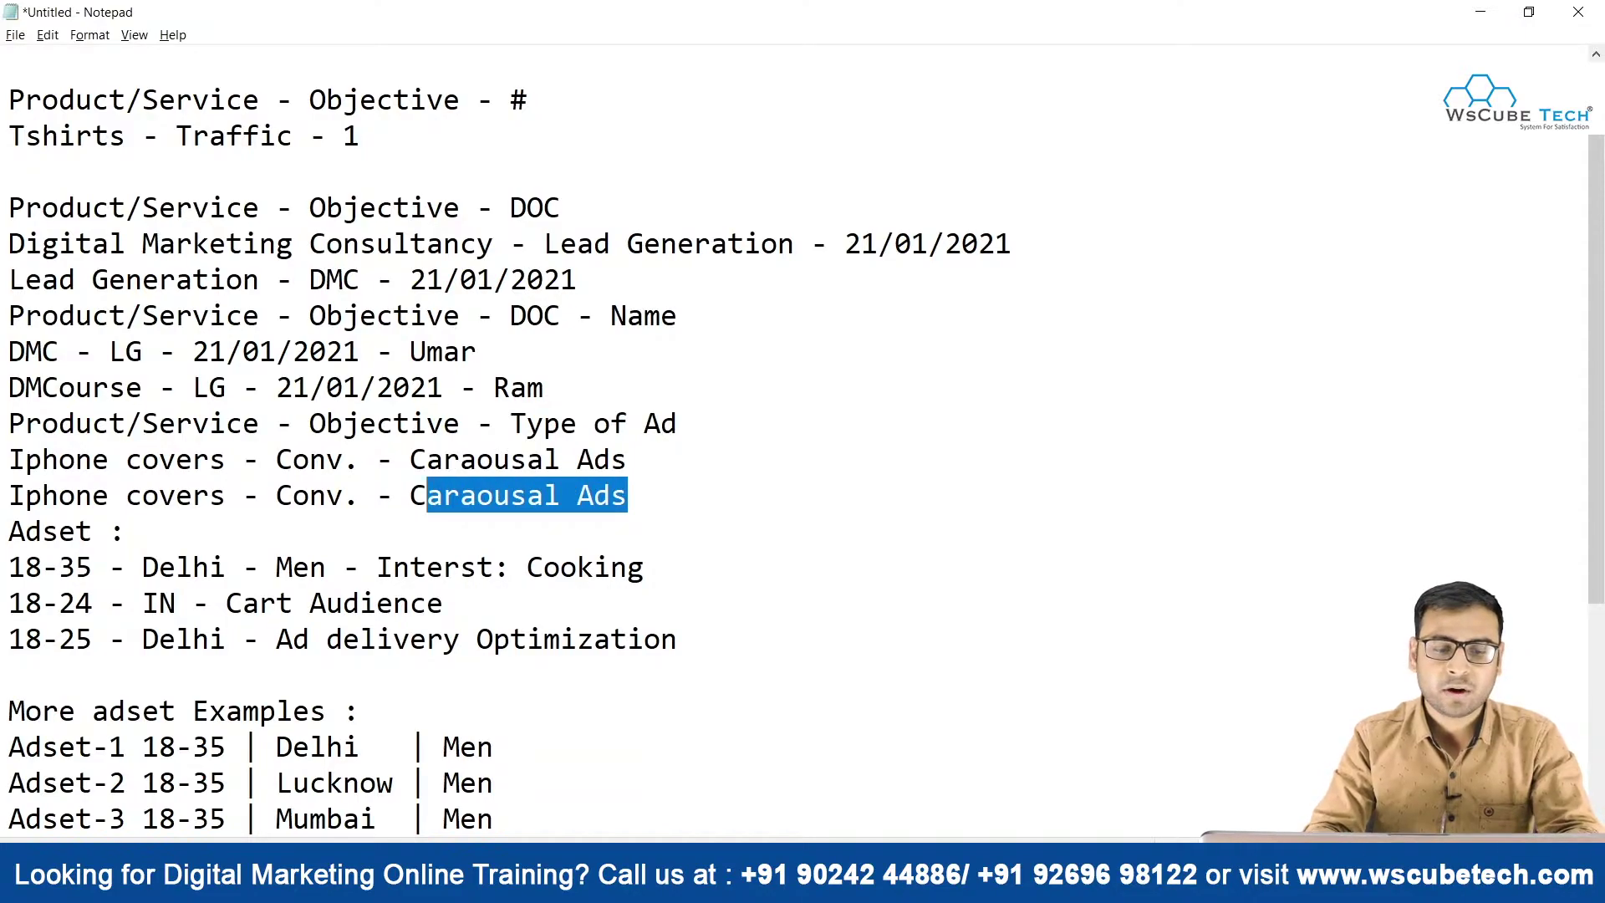
{"action": "key", "text": "Left"}
{"action": "key", "text": "Left"}
{"action": "key", "text": "shift+Right"}
{"action": "key", "text": "shift+Right"}
{"action": "key", "text": "shift+Right"}
{"action": "key", "text": "shift+Right"}
{"action": "key", "text": "shift+Right"}
{"action": "key", "text": "shift+Right"}
{"action": "key", "text": "shift+Right"}
{"action": "key", "text": "shift+Right"}
{"action": "key", "text": "shift+Right"}
{"action": "key", "text": "shift+Right"}
{"action": "key", "text": "shift+Right"}
{"action": "key", "text": "shift+Right"}
{"action": "key", "text": "shift+Right"}
{"action": "type", "text": "Video"}
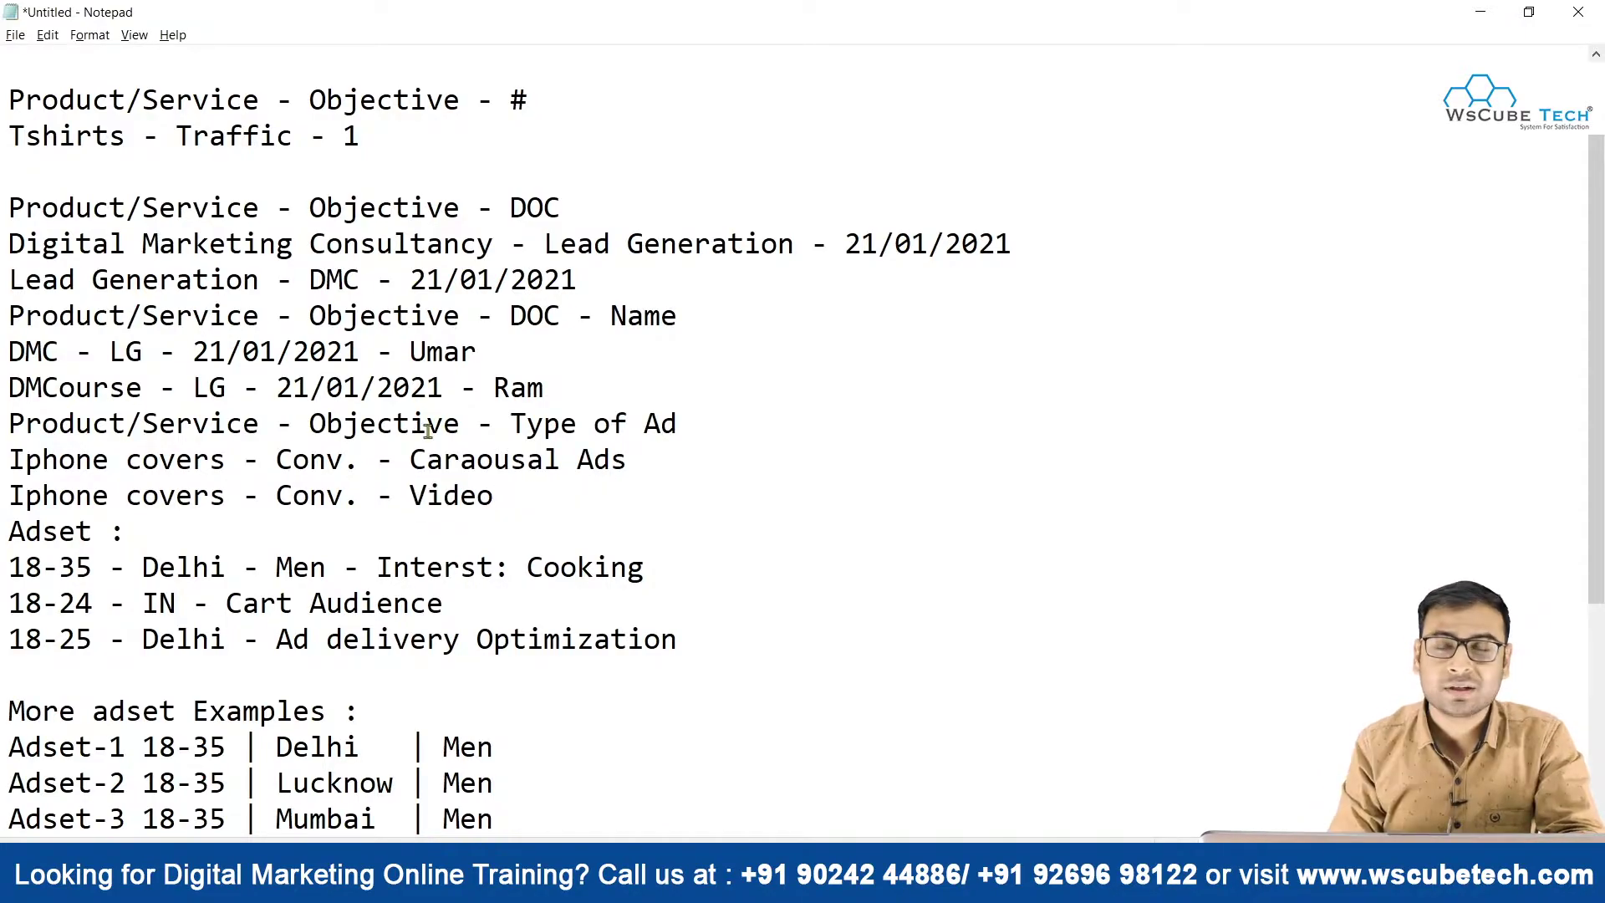
{"action": "key", "text": "Return"}
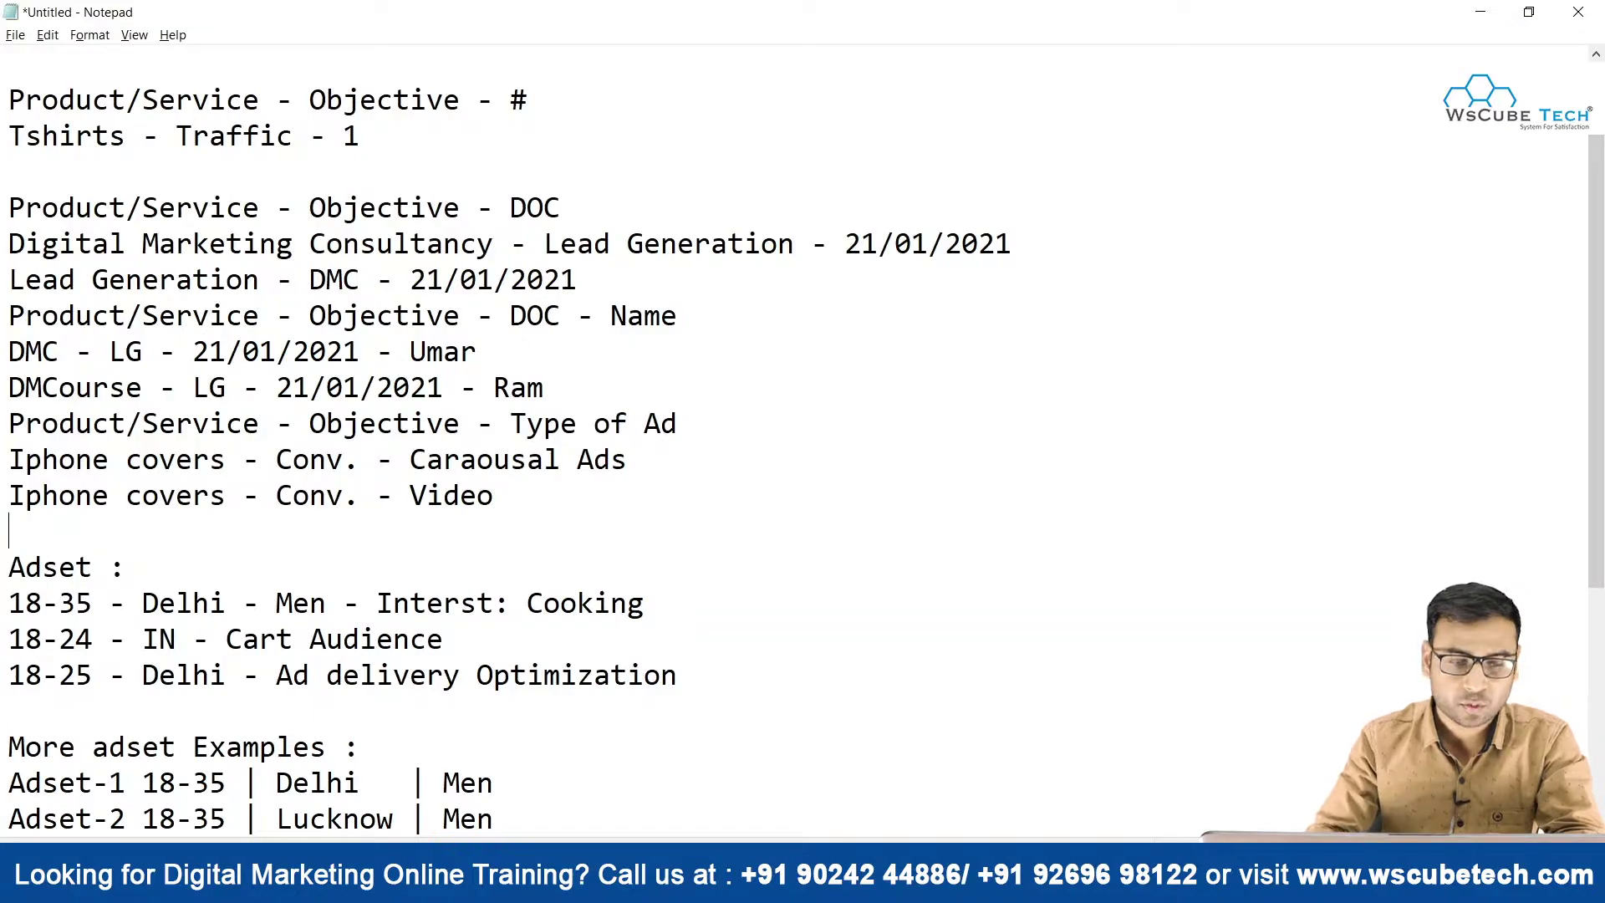
{"action": "key", "text": "alt+Tab"}
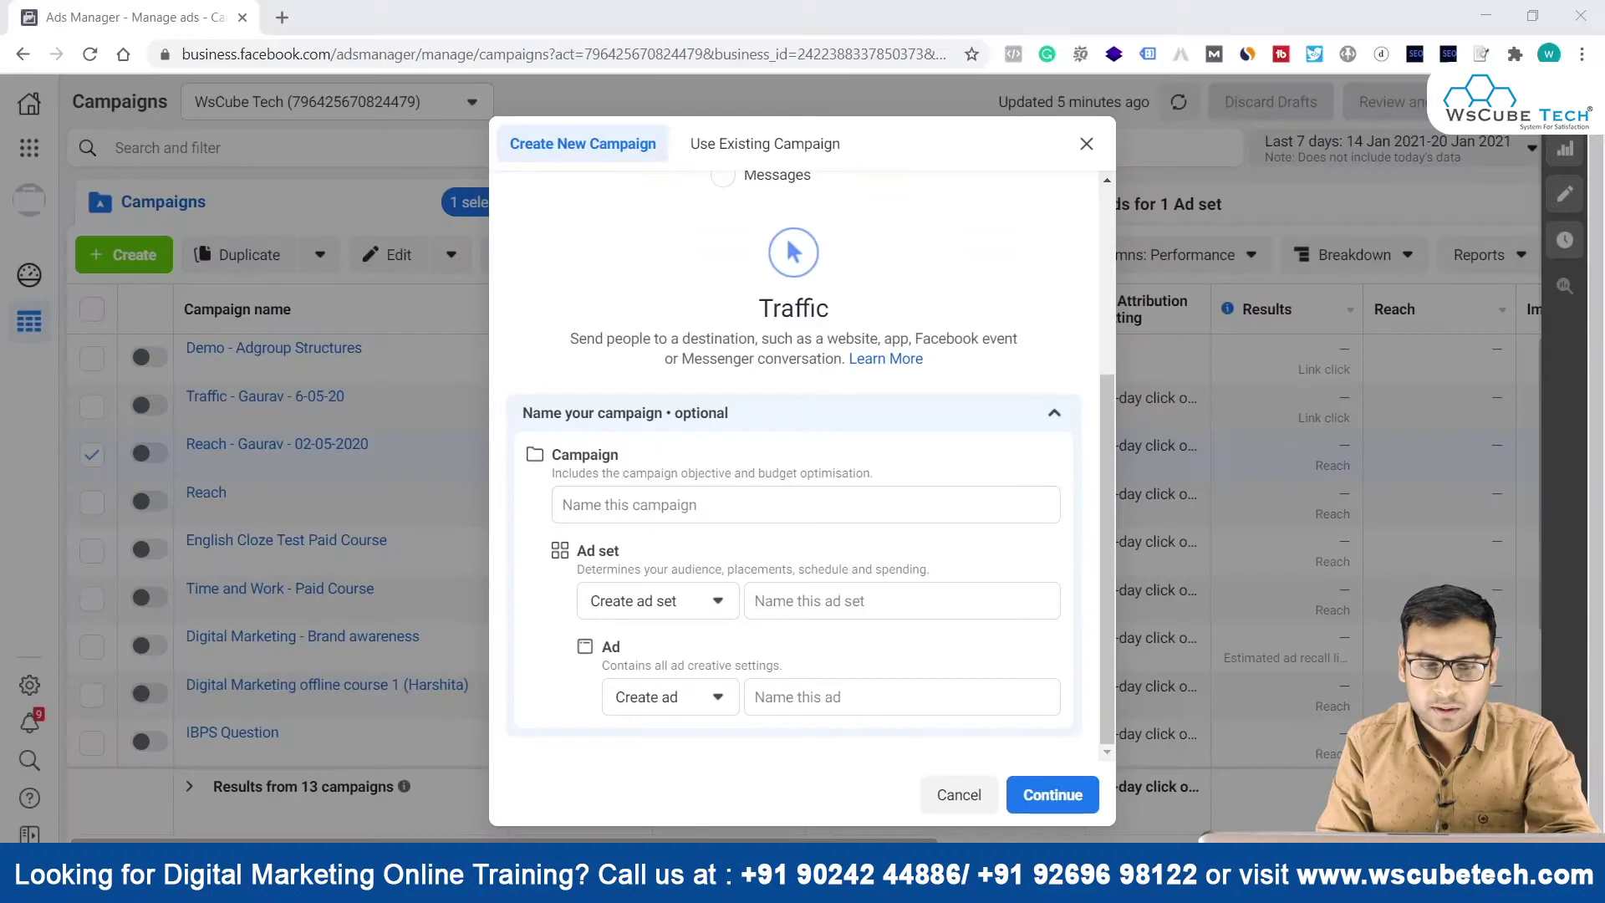